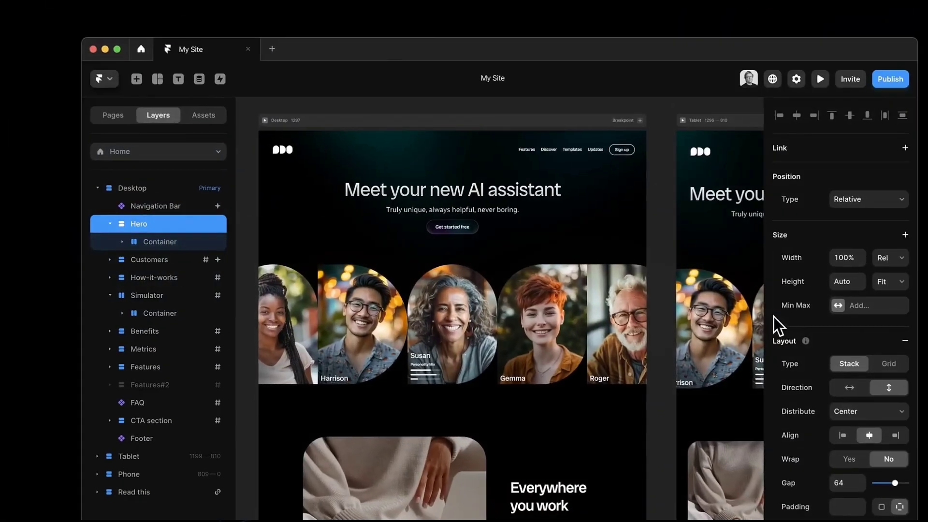
Pan across the AI assistant template on the canvas.
{"action": "left_click_drag", "start_coordinate": [773, 317], "coordinate": [428, 314]}
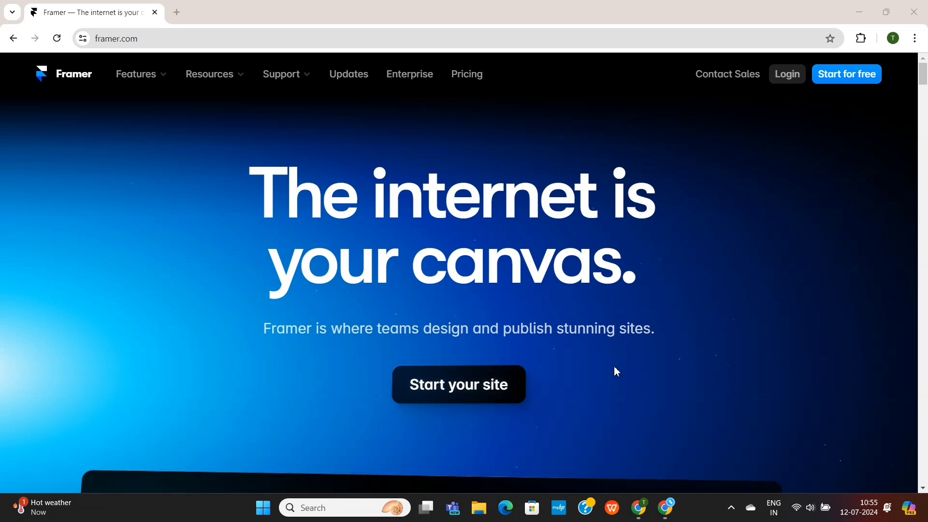
Sign up for Framer with Continue with Google, using the chosen Google account.
{"action": "left_click", "coordinate": [486, 394]}
{"action": "left_click", "coordinate": [521, 290]}
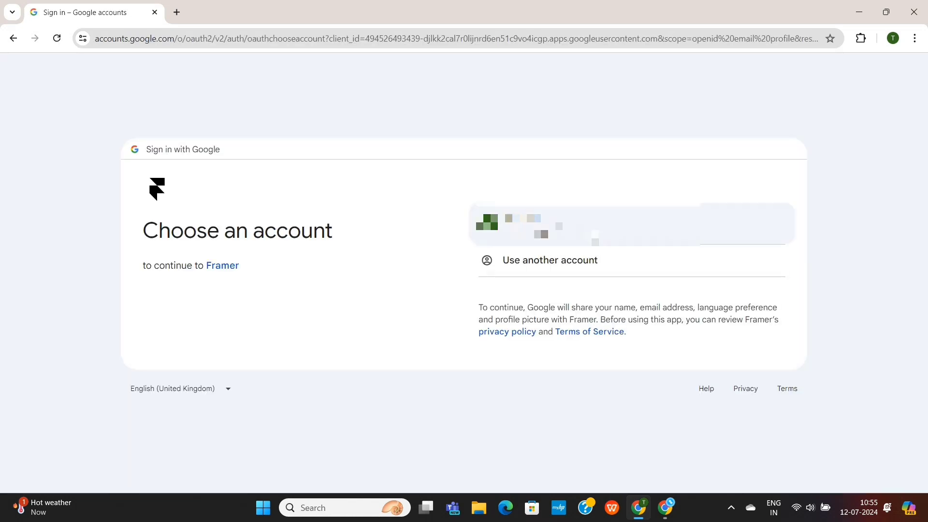
{"action": "left_click", "coordinate": [594, 235]}
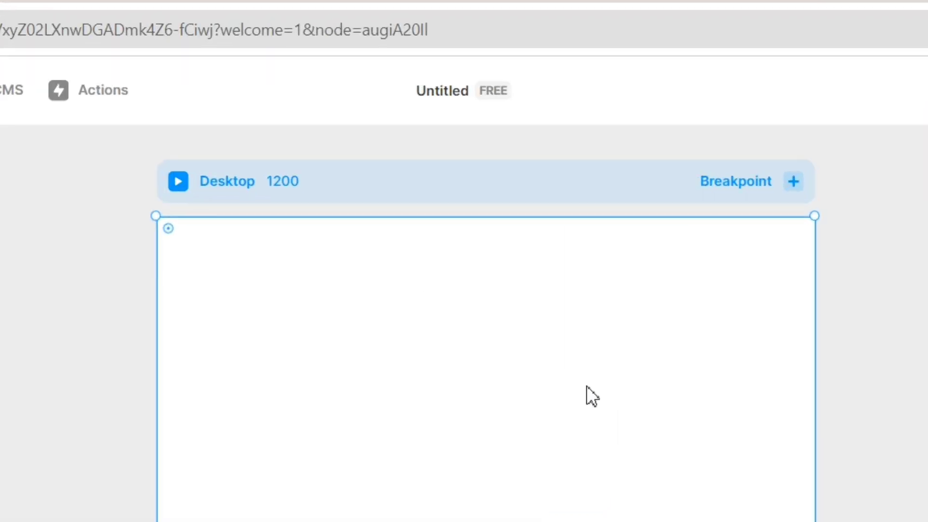
Rename the Untitled project to 'DEMO SITE'.
{"action": "left_click", "coordinate": [446, 92]}
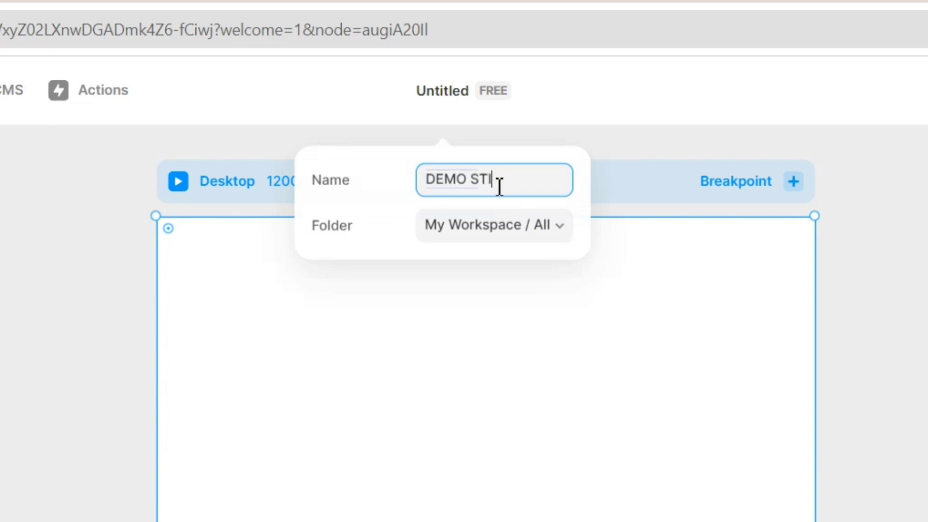
{"action": "type", "text": "DEMO SITE"}
{"action": "key", "text": "Return"}
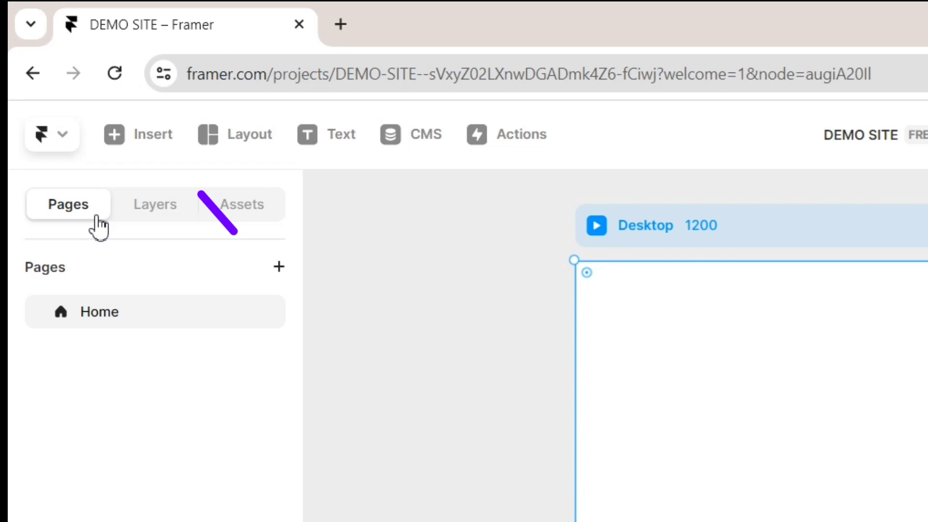
Browse the Insert library's Pages and Sections categories.
{"action": "left_click", "coordinate": [141, 135]}
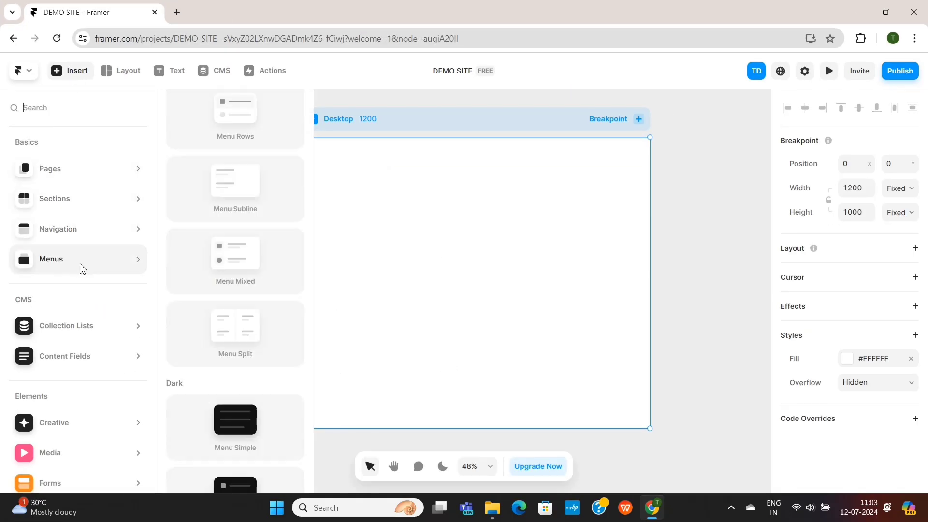
{"action": "scroll", "coordinate": [207, 165], "scroll_direction": "down", "scroll_amount": 5}
{"action": "scroll", "coordinate": [207, 164], "scroll_direction": "up", "scroll_amount": 6}
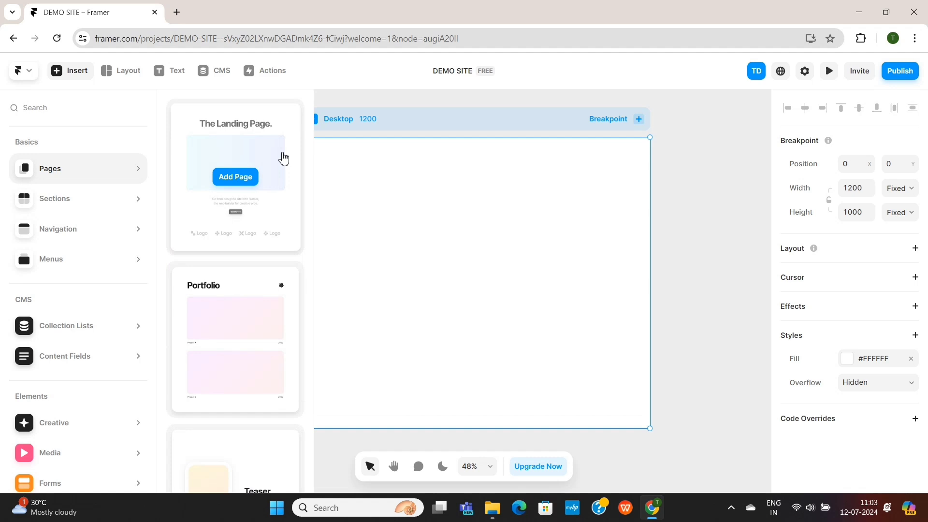
{"action": "scroll", "coordinate": [245, 352], "scroll_direction": "down", "scroll_amount": 3}
{"action": "mouse_move", "coordinate": [125, 202]}
{"action": "scroll", "coordinate": [232, 392], "scroll_direction": "down", "scroll_amount": 10}
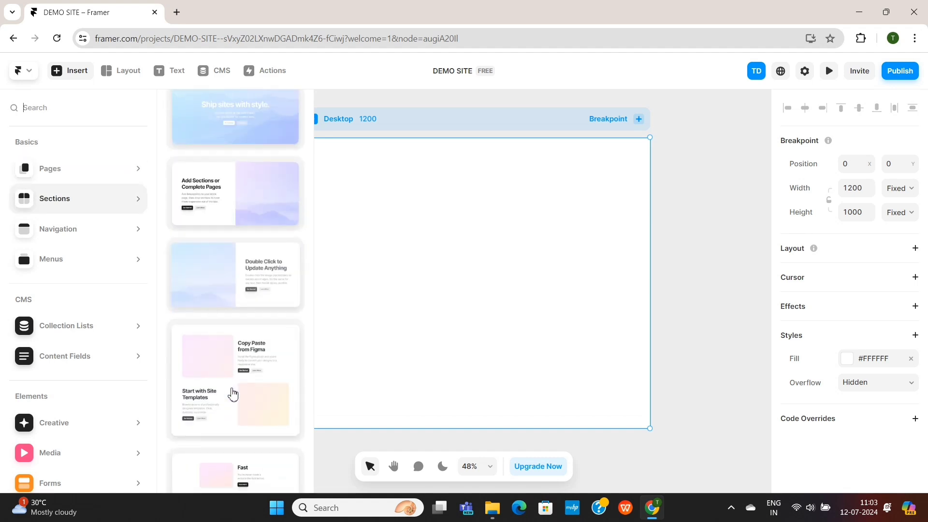
{"action": "scroll", "coordinate": [103, 430], "scroll_direction": "down", "scroll_amount": 3}
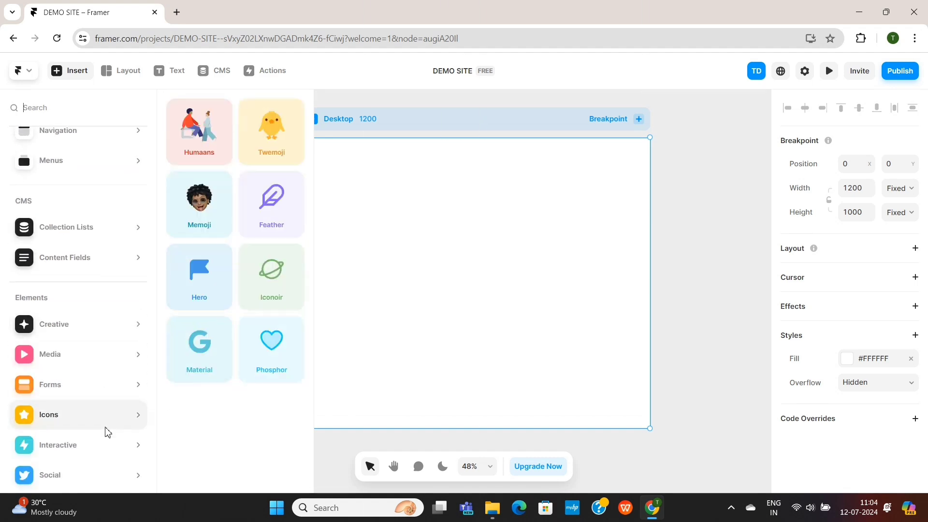
Look through the Elements and add the Landing Page template as the Home page.
{"action": "mouse_move", "coordinate": [114, 290]}
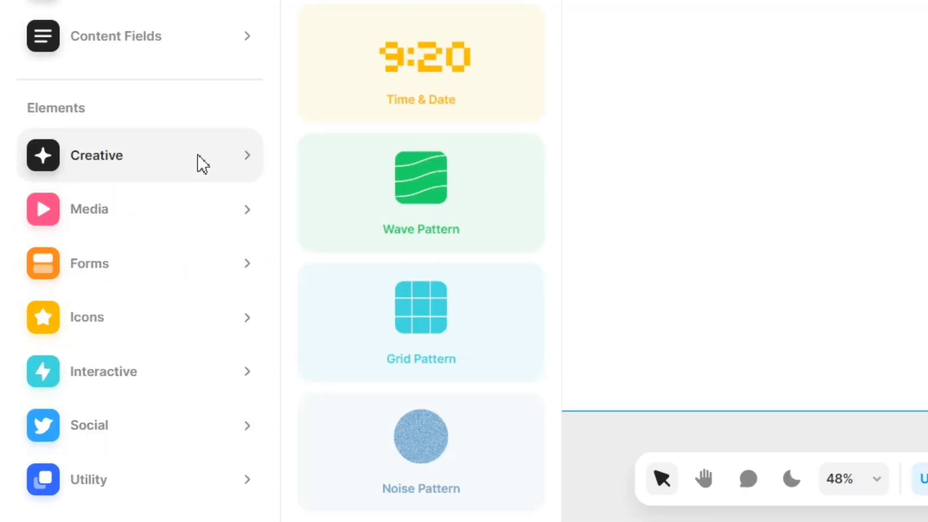
{"action": "scroll", "coordinate": [358, 172], "scroll_direction": "up", "scroll_amount": 6}
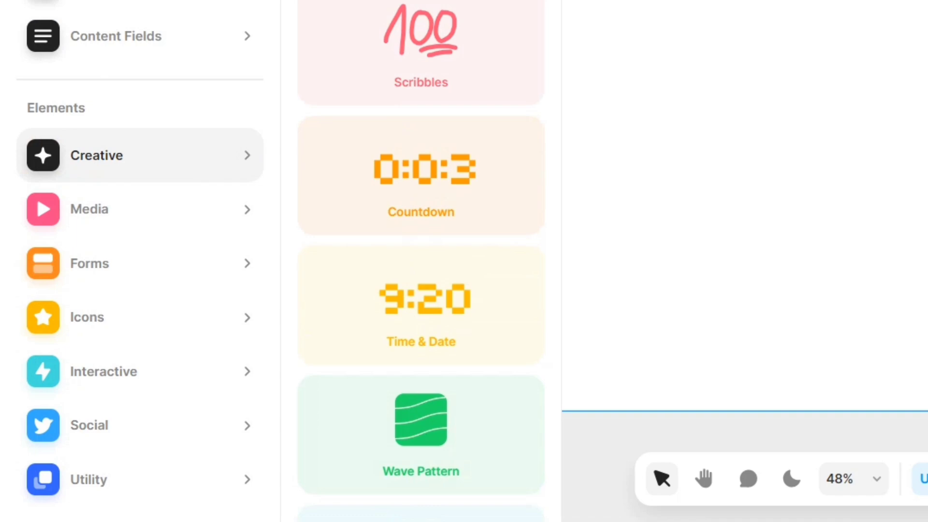
{"action": "scroll", "coordinate": [443, 91], "scroll_direction": "down", "scroll_amount": 6}
{"action": "mouse_move", "coordinate": [252, 208]}
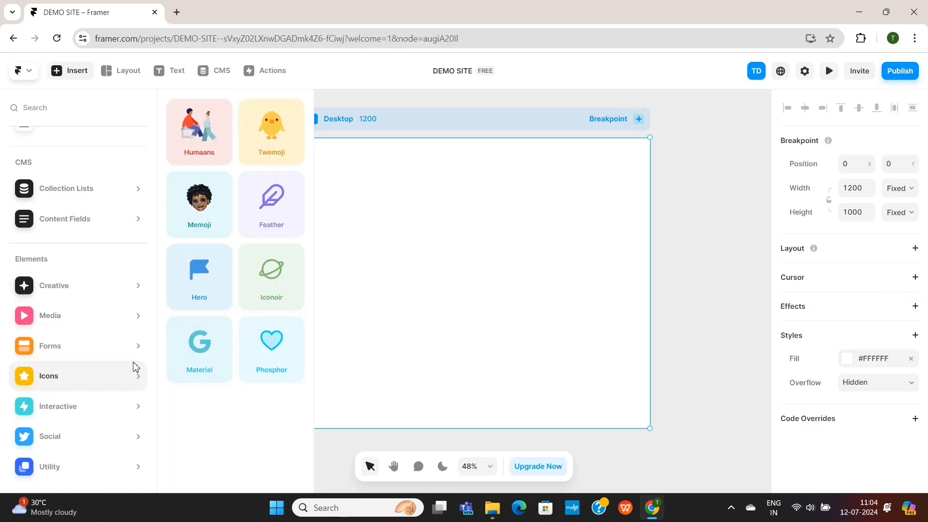
{"action": "scroll", "coordinate": [114, 354], "scroll_direction": "up", "scroll_amount": 3}
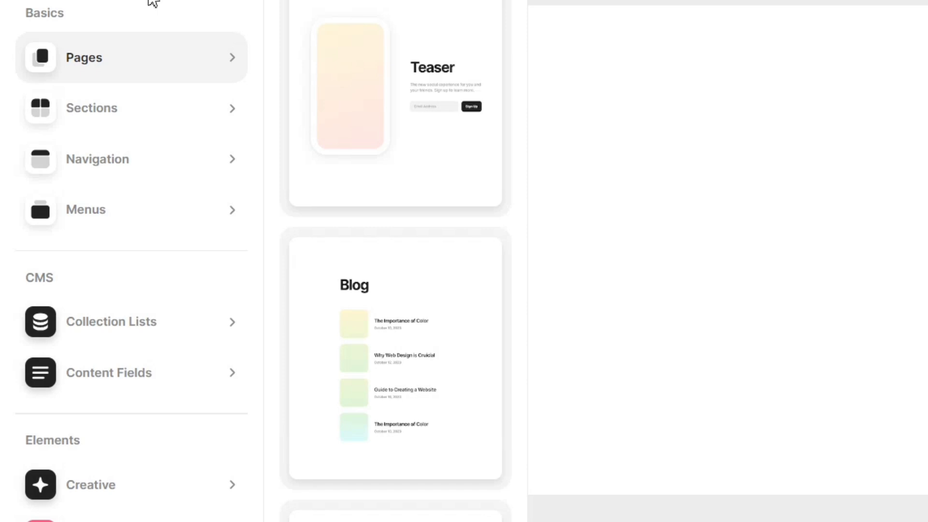
{"action": "scroll", "coordinate": [249, 189], "scroll_direction": "down", "scroll_amount": 8}
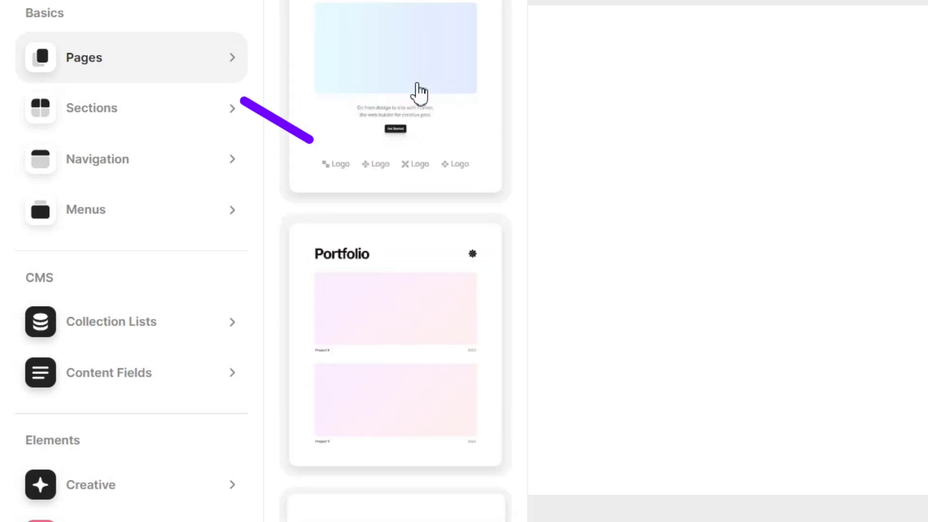
{"action": "mouse_move", "coordinate": [408, 87]}
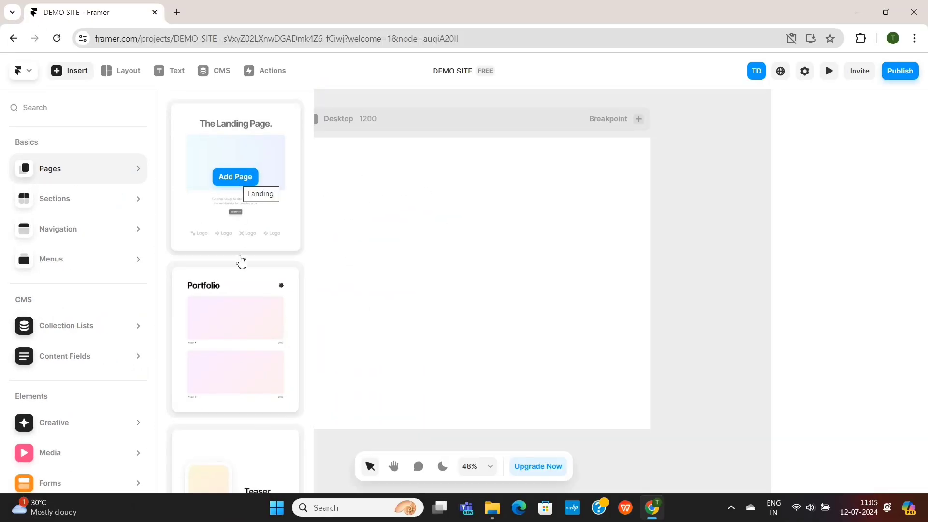
{"action": "mouse_move", "coordinate": [238, 281]}
{"action": "mouse_move", "coordinate": [244, 204]}
{"action": "left_click", "coordinate": [240, 184]}
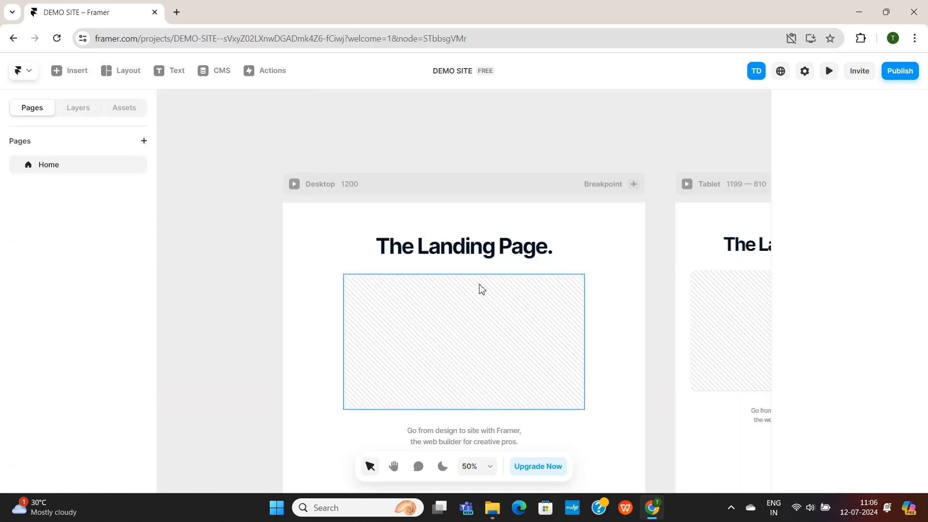
{"action": "scroll", "coordinate": [479, 288], "scroll_direction": "down", "scroll_amount": 5}
{"action": "scroll", "coordinate": [480, 290], "scroll_direction": "down", "scroll_amount": 10}
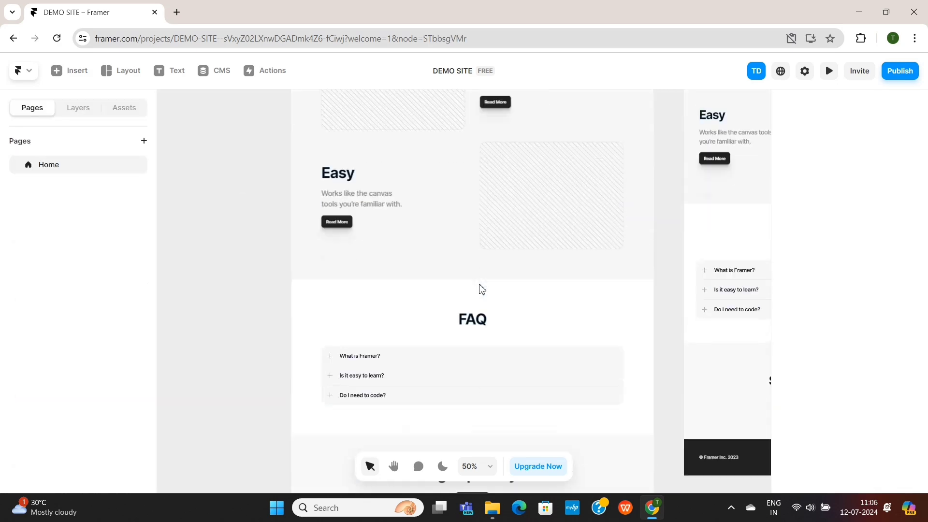
{"action": "scroll", "coordinate": [374, 237], "scroll_direction": "up", "scroll_amount": 15}
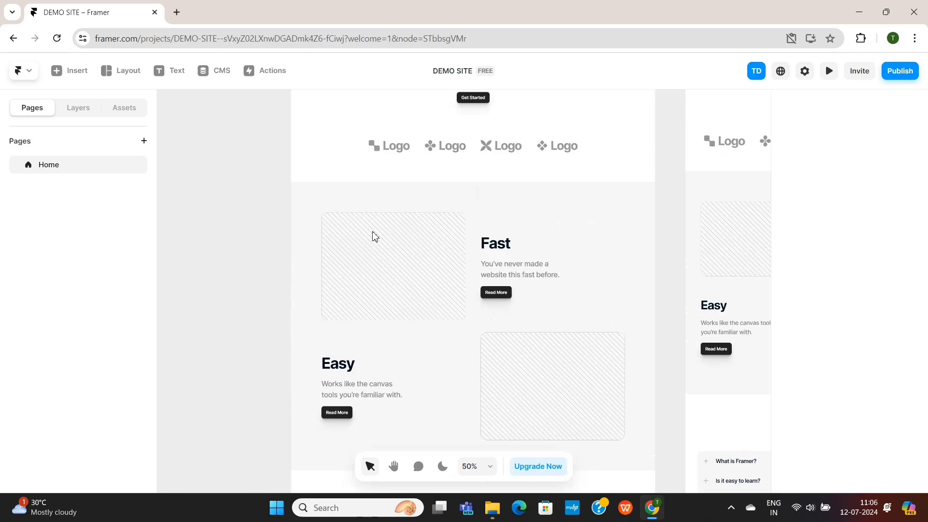
{"action": "scroll", "coordinate": [375, 237], "scroll_direction": "right", "scroll_amount": 5}
{"action": "scroll", "coordinate": [375, 237], "scroll_direction": "down", "scroll_amount": 5}
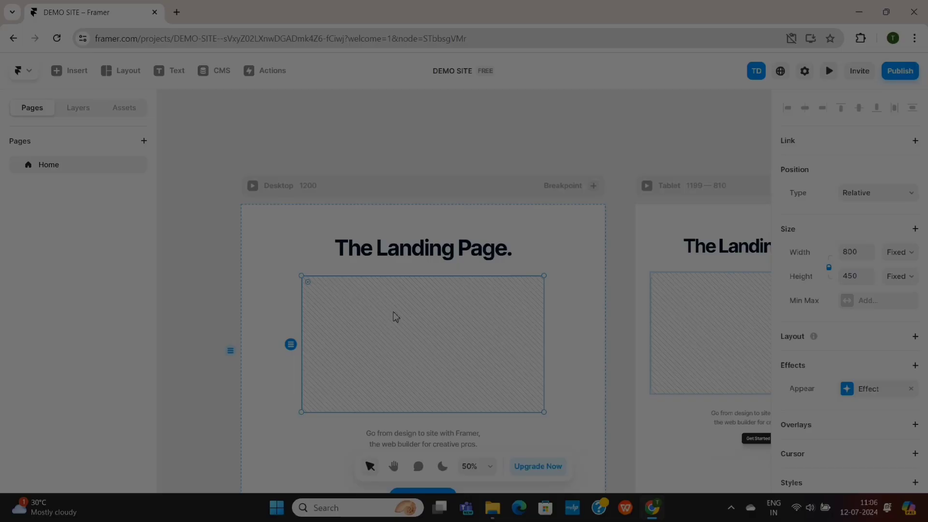
{"action": "scroll", "coordinate": [451, 329], "scroll_direction": "down", "scroll_amount": 4}
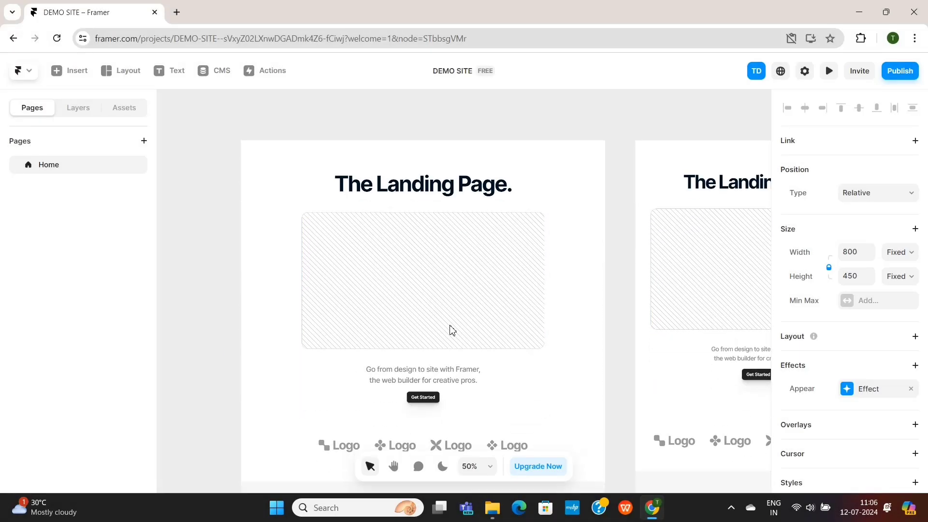
{"action": "left_click", "coordinate": [429, 292]}
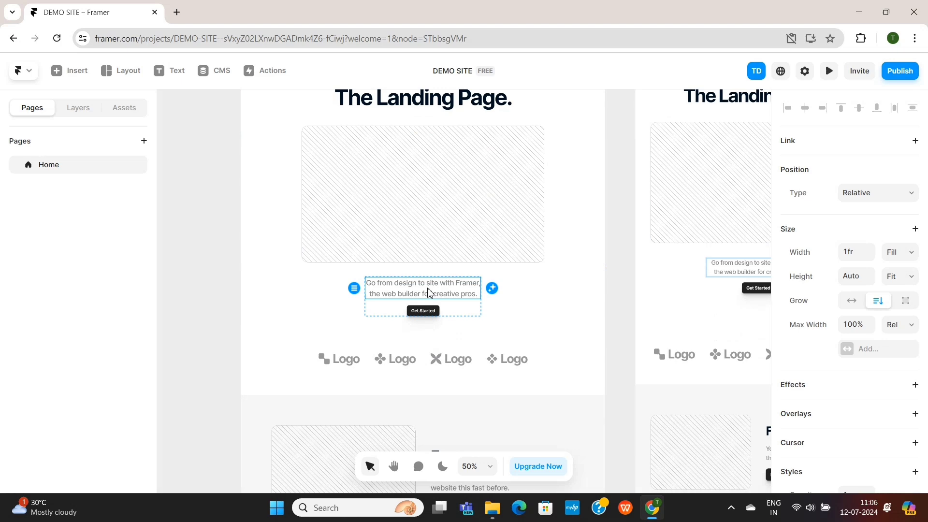
{"action": "left_click", "coordinate": [430, 370]}
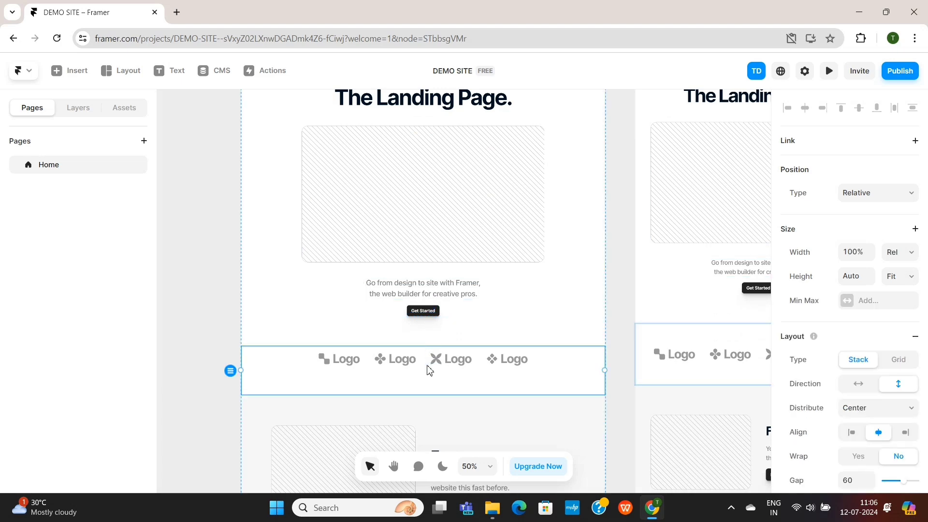
{"action": "scroll", "coordinate": [428, 370], "scroll_direction": "down", "scroll_amount": 3}
{"action": "left_click", "coordinate": [406, 348]}
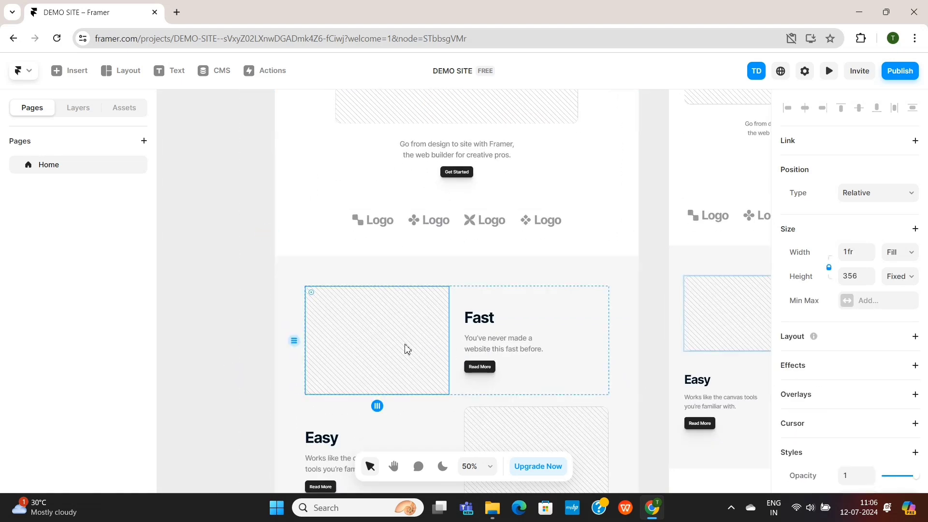
{"action": "left_click", "coordinate": [515, 334]}
{"action": "scroll", "coordinate": [516, 335], "scroll_direction": "down", "scroll_amount": 3}
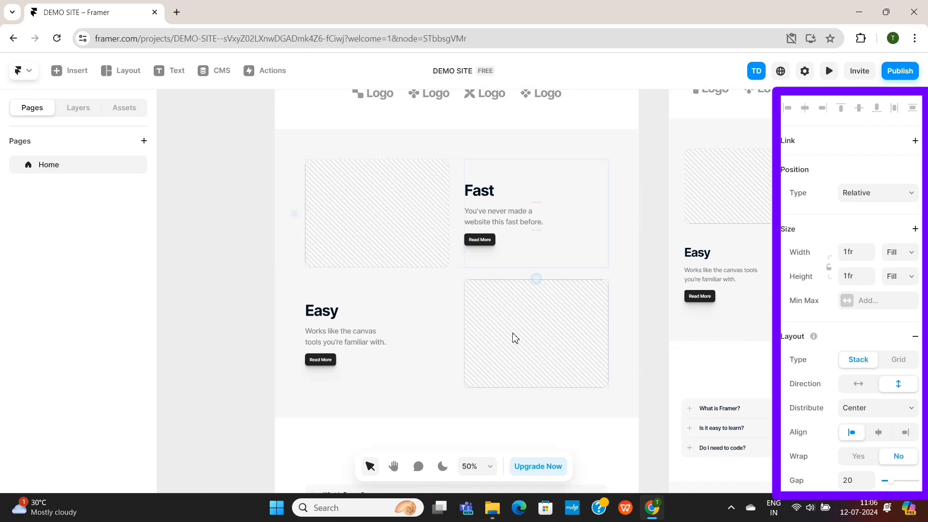
{"action": "left_click", "coordinate": [515, 337]}
{"action": "left_click", "coordinate": [423, 333]}
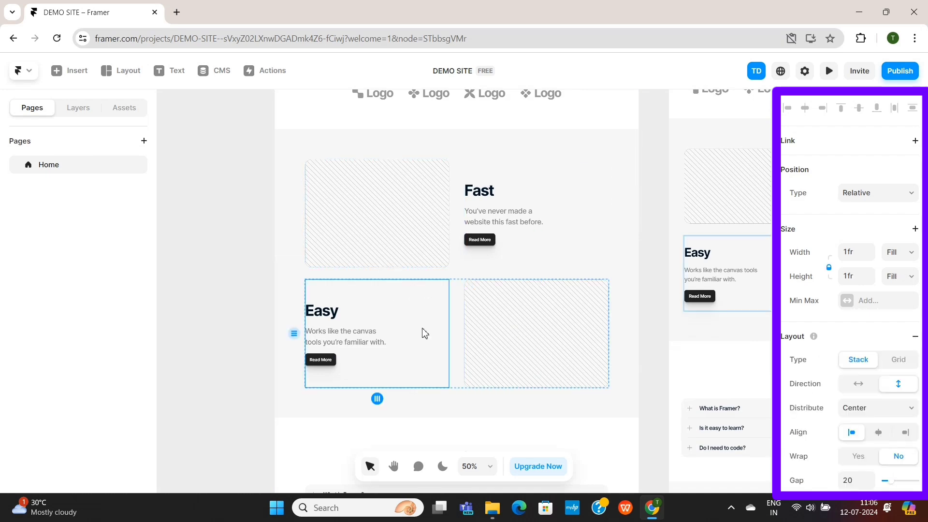
{"action": "left_click", "coordinate": [400, 227]}
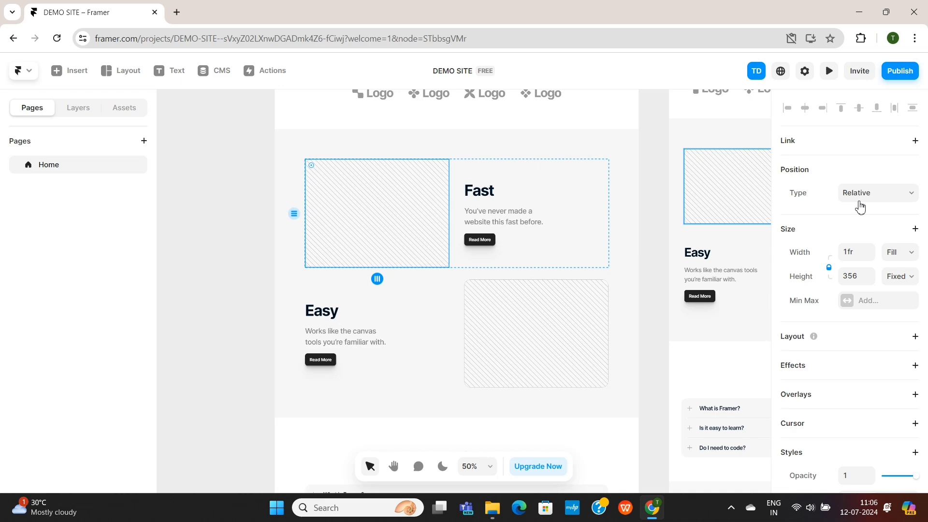
{"action": "scroll", "coordinate": [860, 208], "scroll_direction": "down", "scroll_amount": 5}
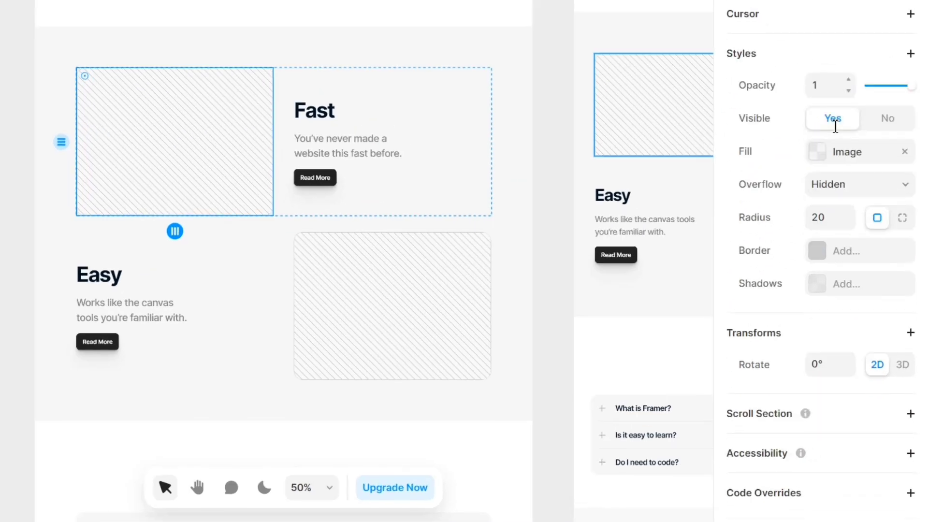
Fill the Fast image frame with a phone photo from an Unsplash 'App' search.
{"action": "left_click", "coordinate": [836, 154]}
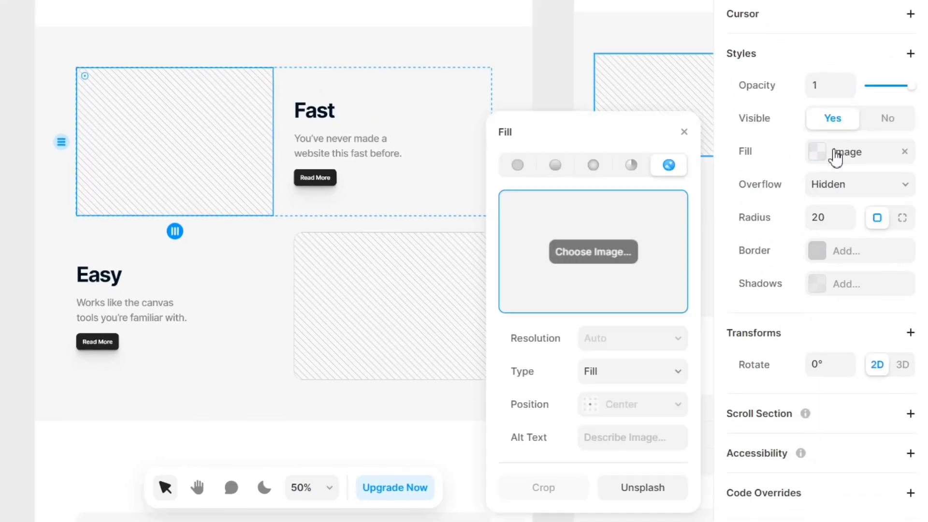
{"action": "left_click", "coordinate": [625, 255]}
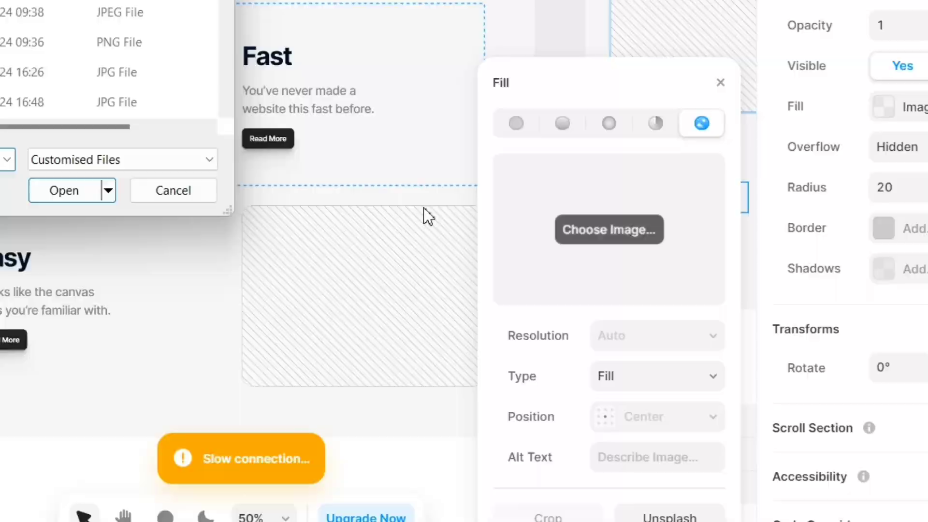
{"action": "key", "text": "Escape"}
{"action": "left_click", "coordinate": [556, 474]}
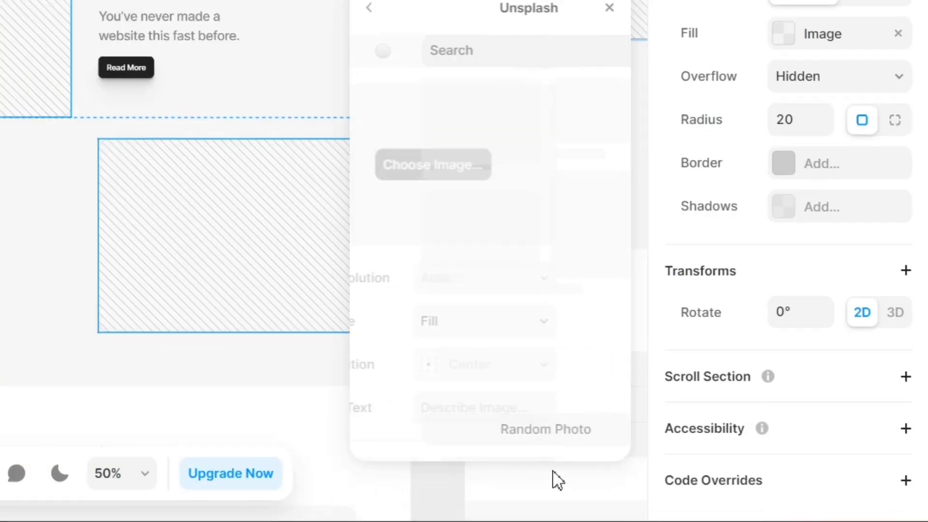
{"action": "scroll", "coordinate": [556, 232], "scroll_direction": "down", "scroll_amount": 15}
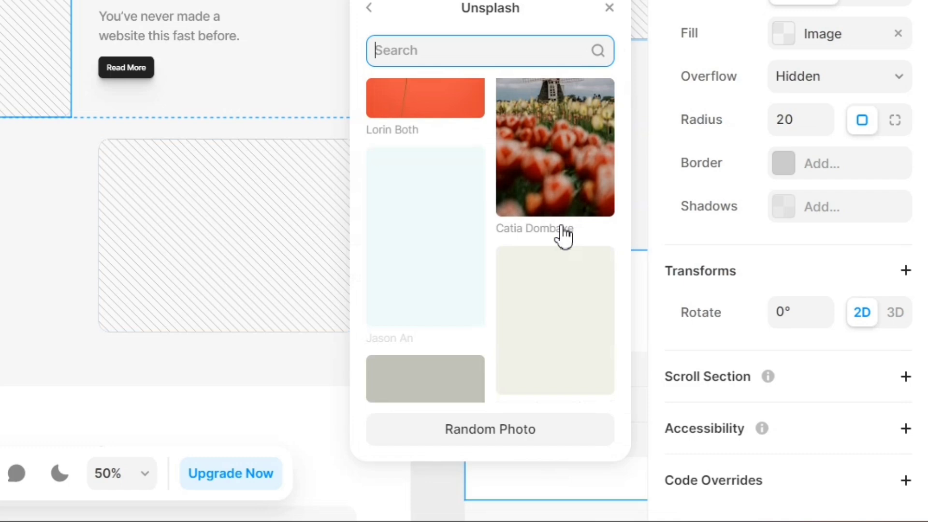
{"action": "type", "text": "App"}
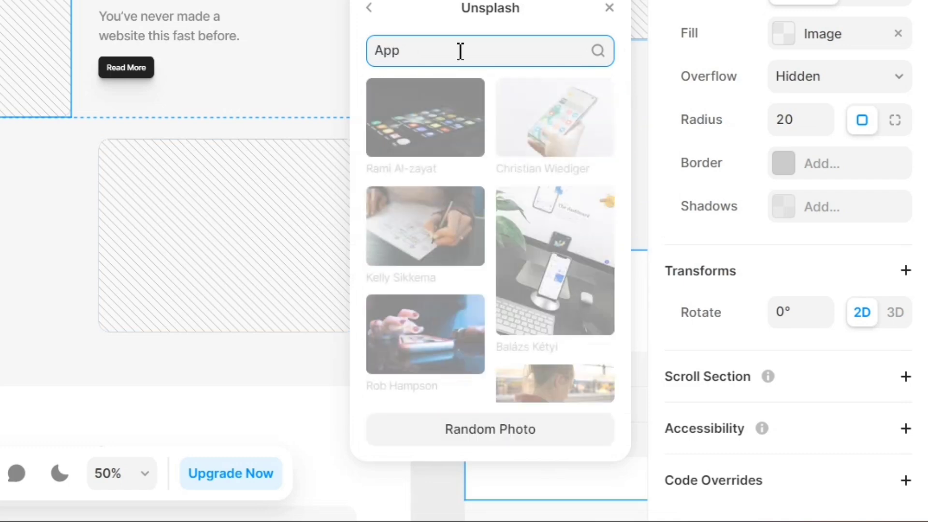
{"action": "left_click", "coordinate": [564, 130]}
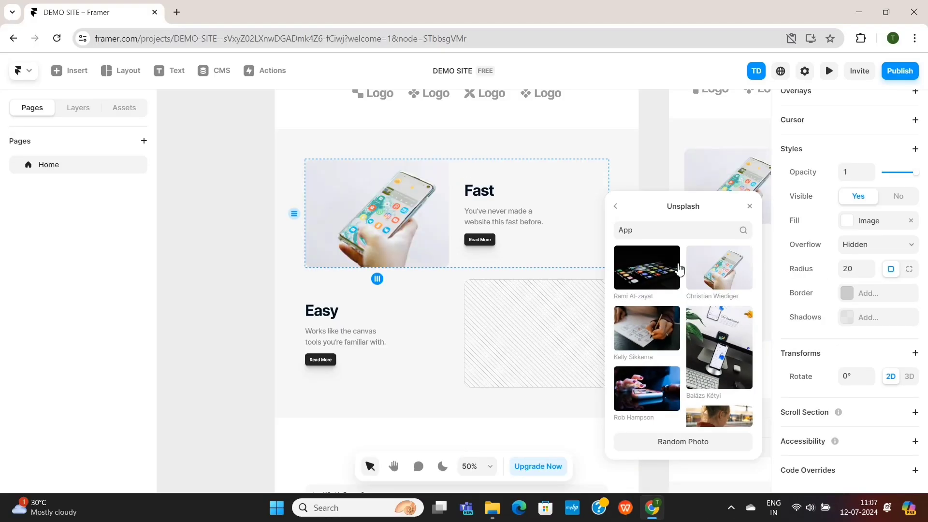
Fill the Easy and hero image frames with Unsplash phone photos.
{"action": "left_click", "coordinate": [513, 311]}
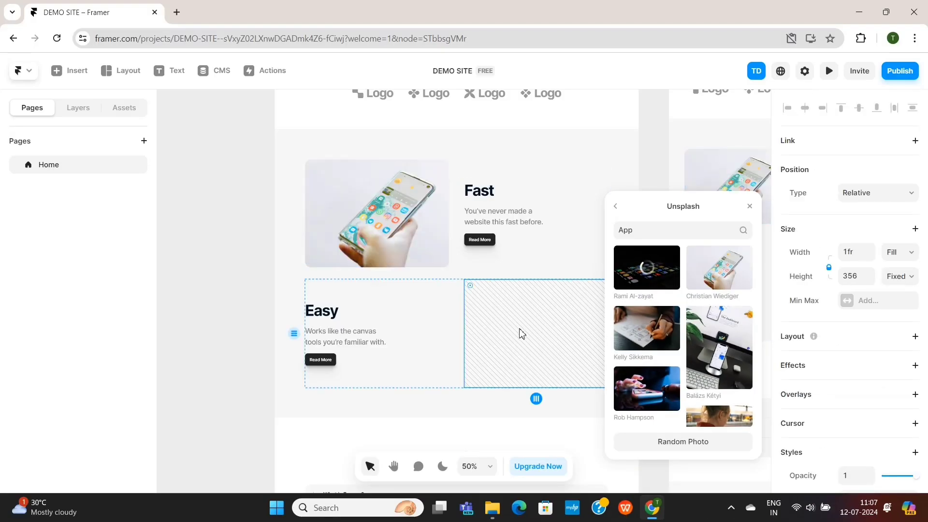
{"action": "scroll", "coordinate": [521, 334], "scroll_direction": "down", "scroll_amount": 3}
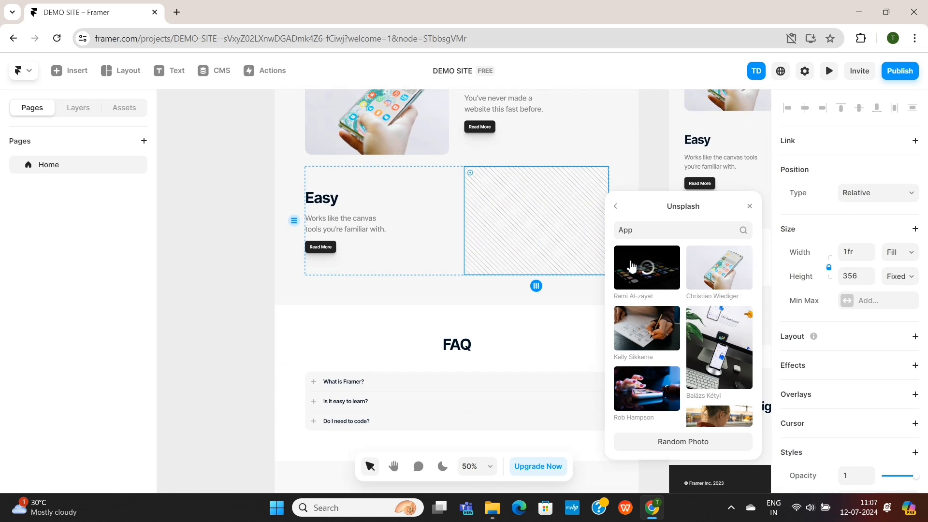
{"action": "scroll", "coordinate": [631, 265], "scroll_direction": "down", "scroll_amount": 3}
{"action": "scroll", "coordinate": [529, 340], "scroll_direction": "up", "scroll_amount": 10}
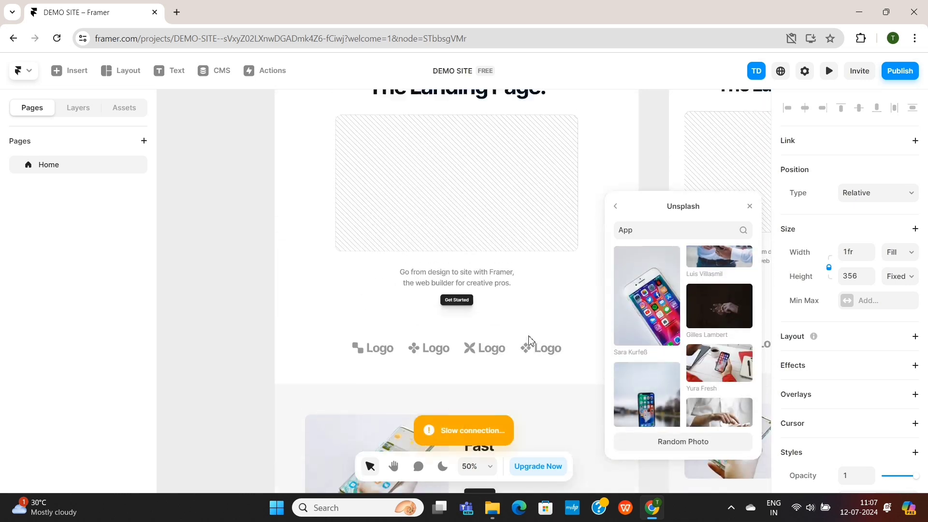
{"action": "left_click", "coordinate": [620, 300]}
{"action": "scroll", "coordinate": [686, 366], "scroll_direction": "down", "scroll_amount": 2}
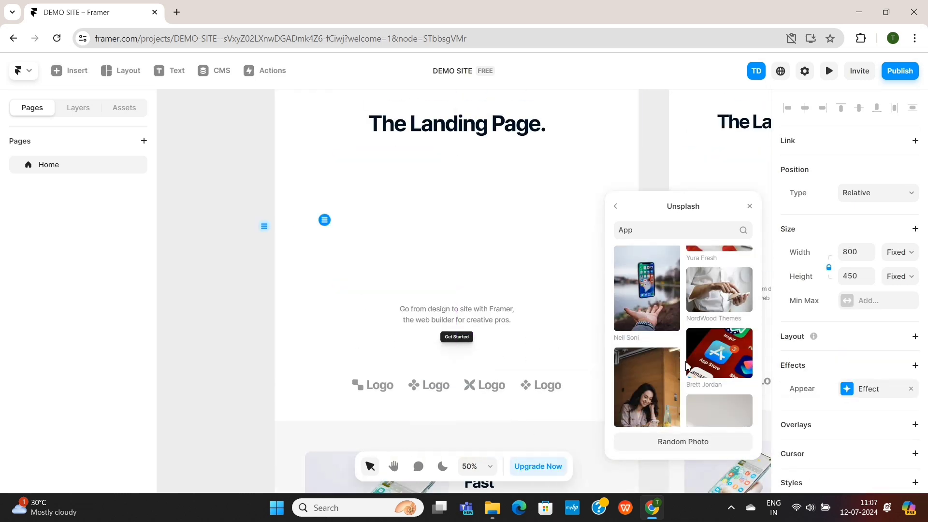
{"action": "left_click", "coordinate": [566, 337]}
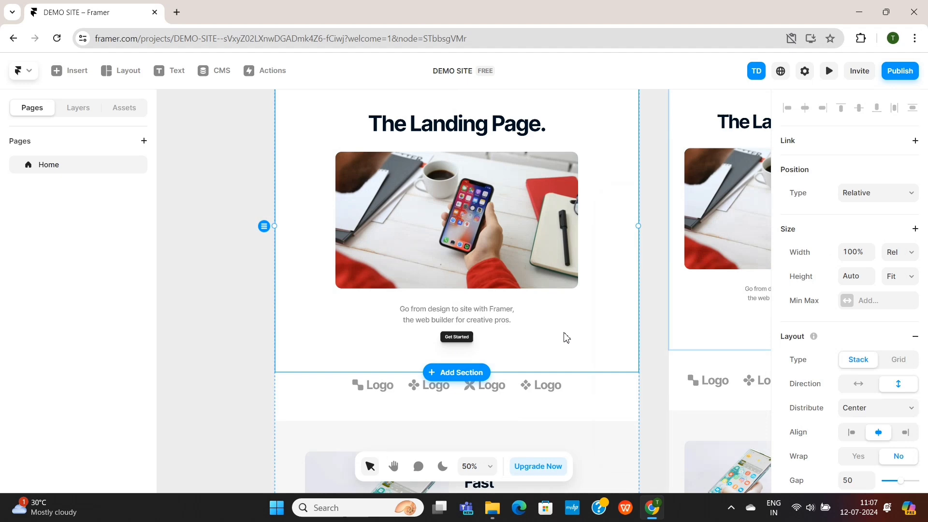
Change the tagline under the hero image to 'Add your content here'.
{"action": "left_click", "coordinate": [491, 321]}
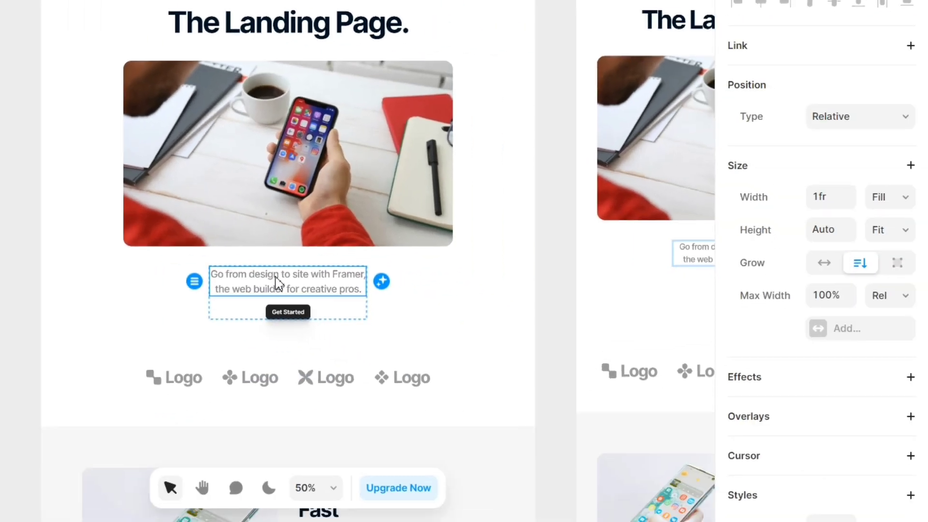
{"action": "scroll", "coordinate": [781, 222], "scroll_direction": "down", "scroll_amount": 8}
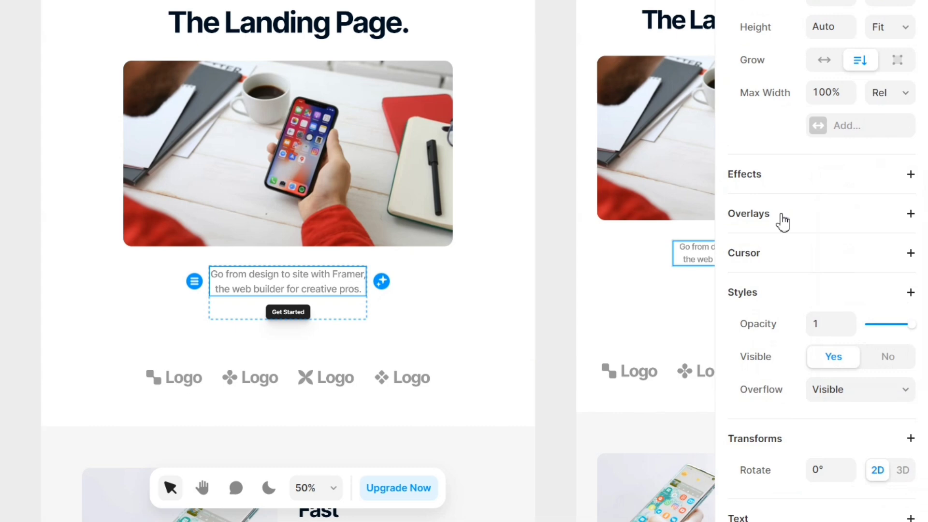
{"action": "scroll", "coordinate": [787, 327], "scroll_direction": "down", "scroll_amount": 7}
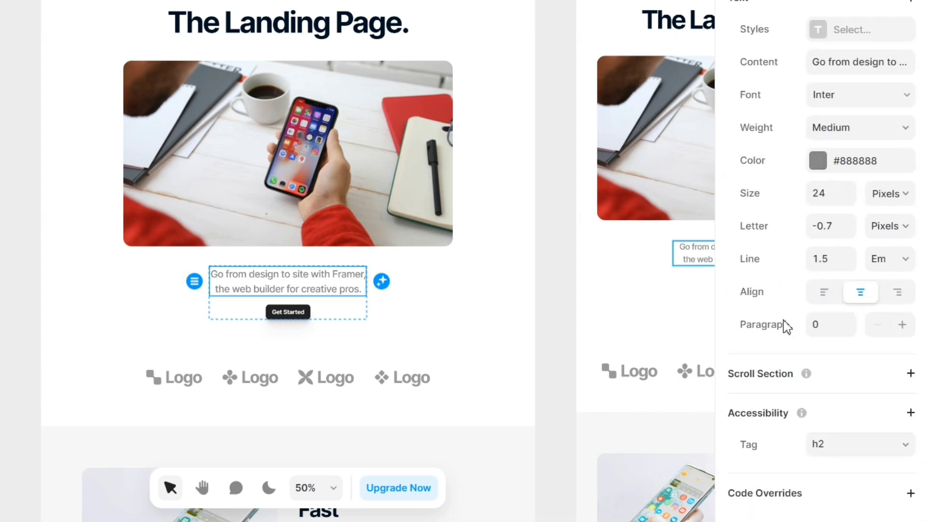
{"action": "scroll", "coordinate": [786, 326], "scroll_direction": "up", "scroll_amount": 3}
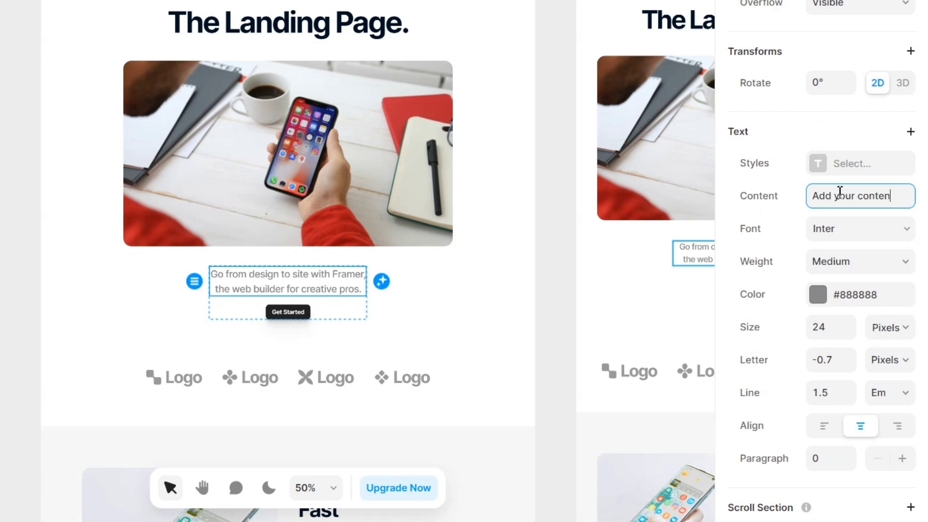
{"action": "key", "text": "Return"}
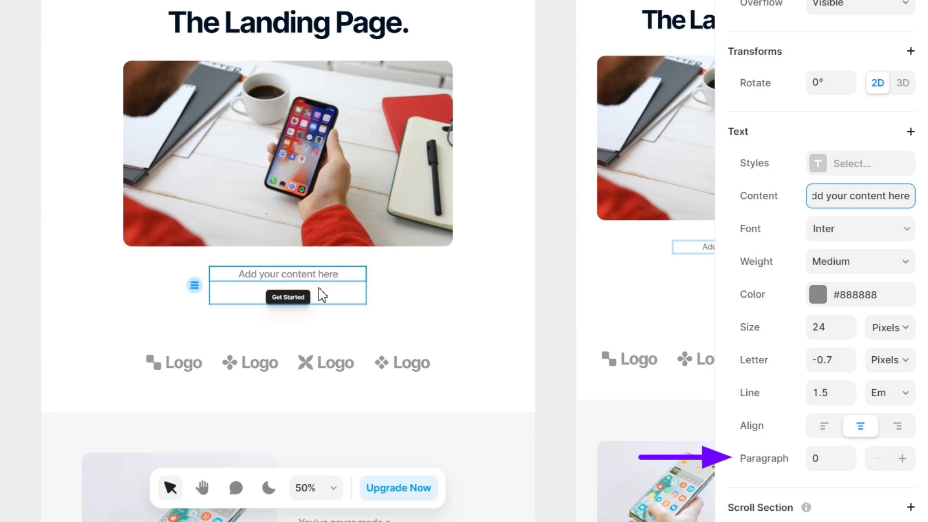
{"action": "scroll", "coordinate": [318, 288], "scroll_direction": "up", "scroll_amount": 3}
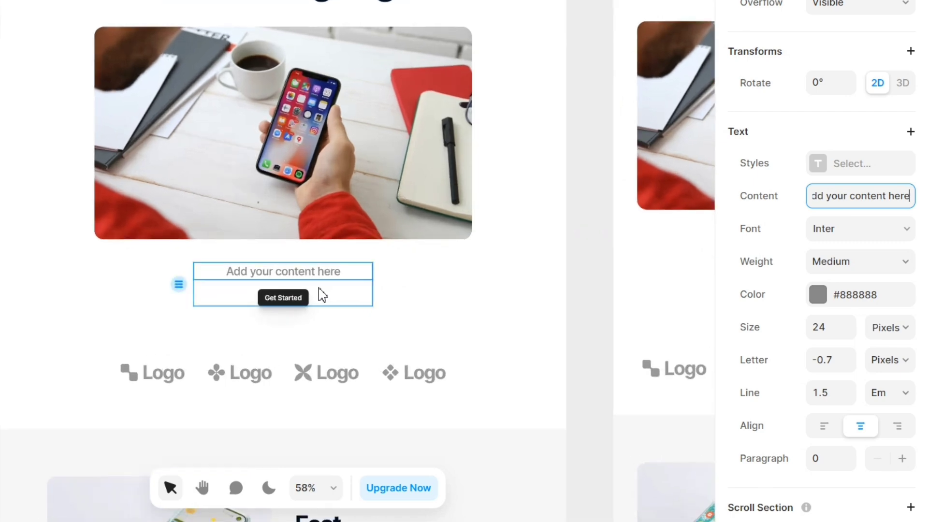
{"action": "scroll", "coordinate": [318, 288], "scroll_direction": "down", "scroll_amount": 1}
{"action": "scroll", "coordinate": [318, 288], "scroll_direction": "down", "scroll_amount": 2}
{"action": "scroll", "coordinate": [318, 289], "scroll_direction": "down", "scroll_amount": 3}
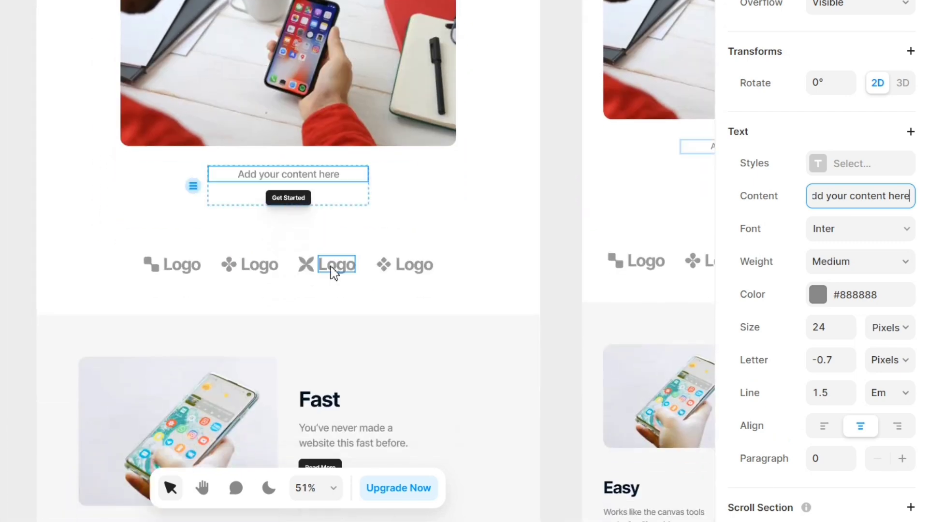
Select the first Logo item and scroll down to the FAQ accordion.
{"action": "left_click", "coordinate": [336, 266]}
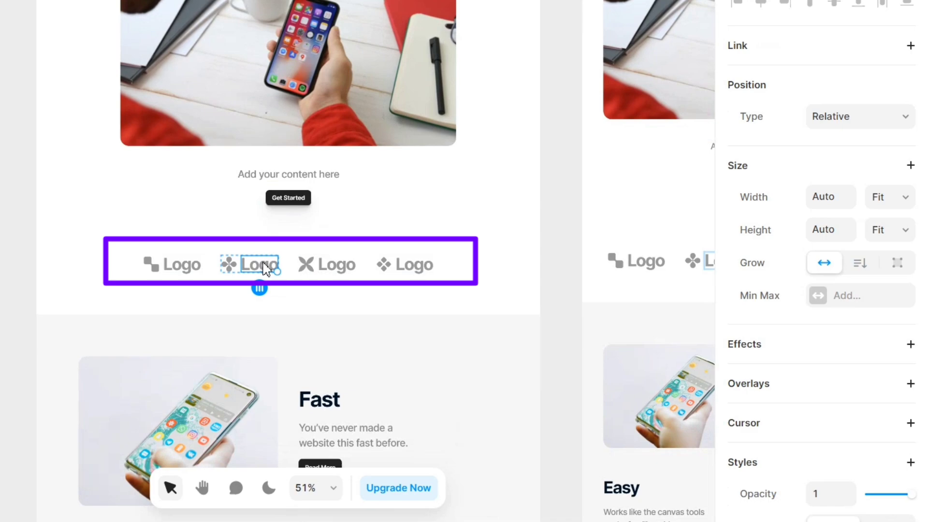
{"action": "left_click", "coordinate": [172, 264]}
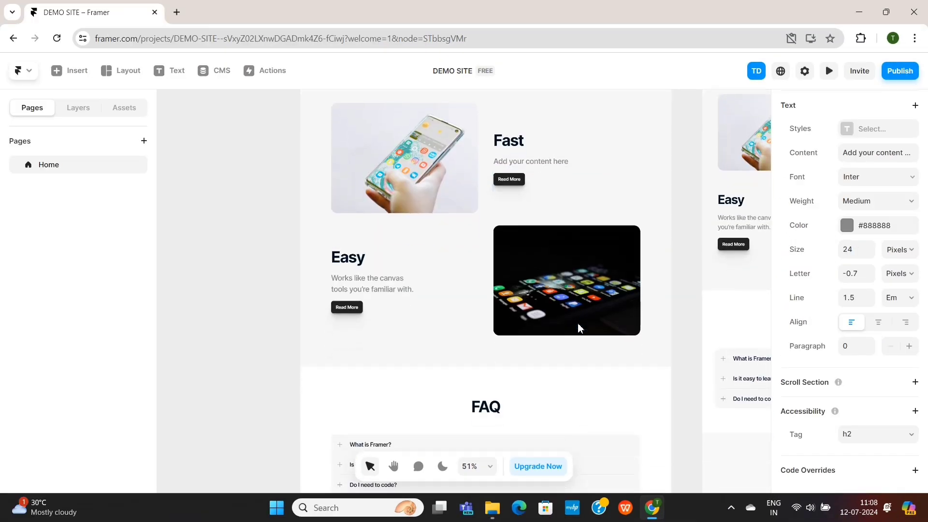
{"action": "scroll", "coordinate": [578, 323], "scroll_direction": "down", "scroll_amount": 3}
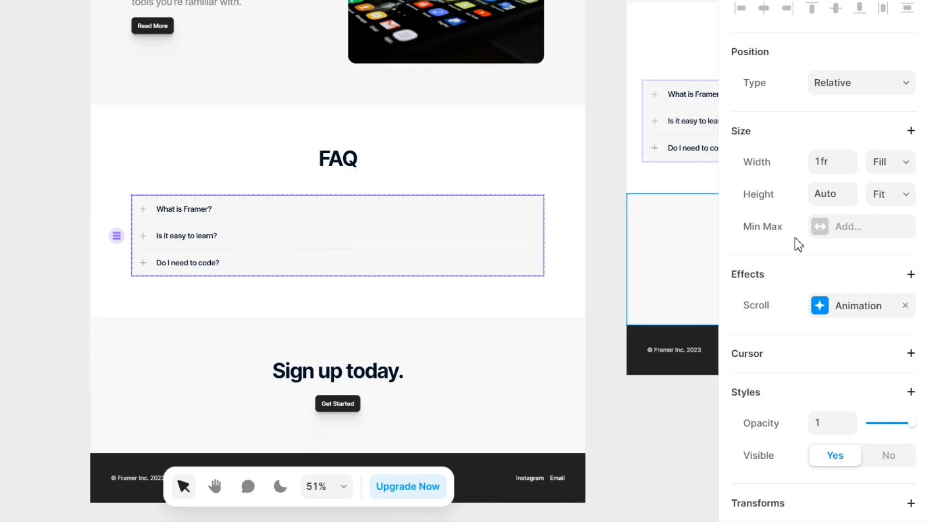
{"action": "scroll", "coordinate": [811, 248], "scroll_direction": "down", "scroll_amount": 5}
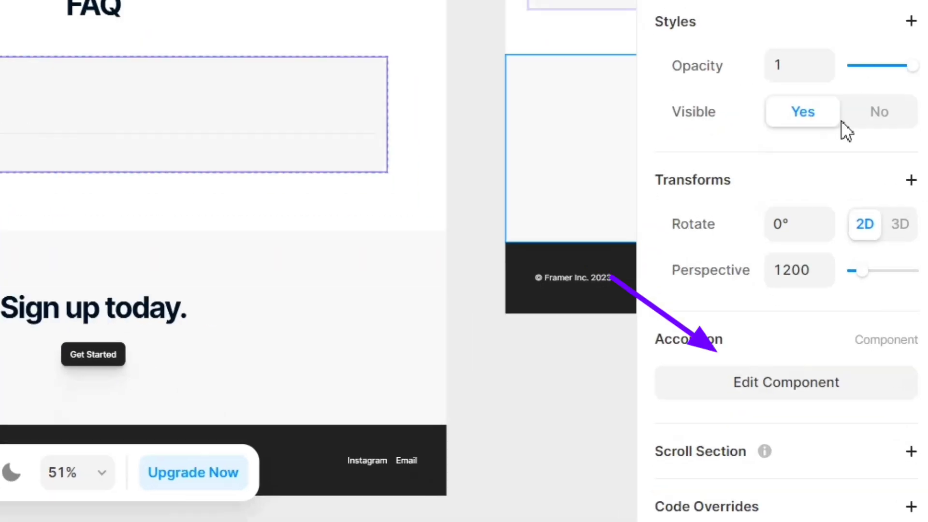
{"action": "scroll", "coordinate": [841, 120], "scroll_direction": "down", "scroll_amount": 1}
Make the third FAQ row 'Add your question here' with answer 'Add your anwer here'.
{"action": "left_click", "coordinate": [806, 362]}
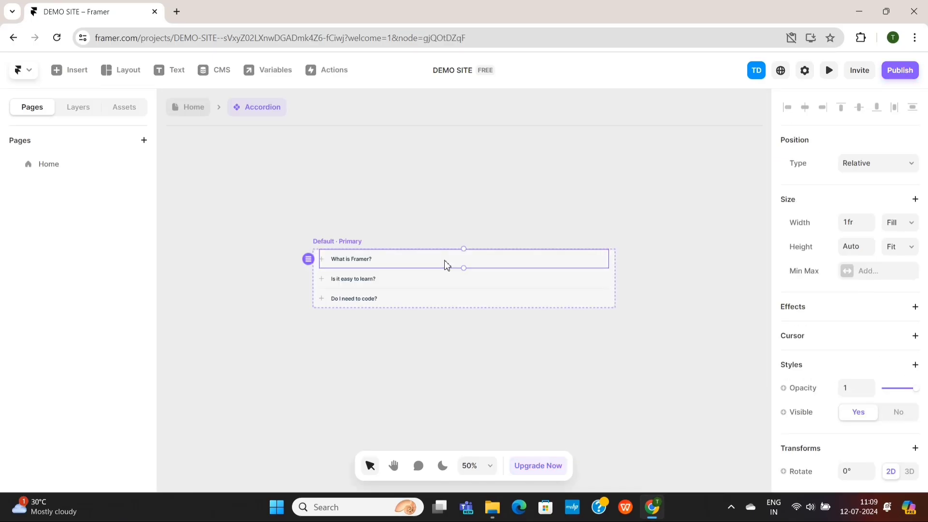
{"action": "left_click", "coordinate": [463, 284]}
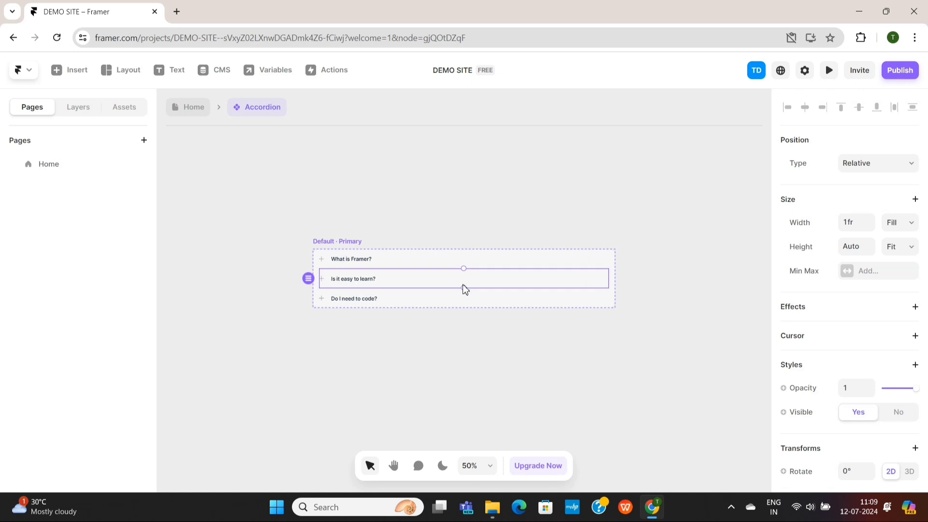
{"action": "left_click", "coordinate": [463, 301]}
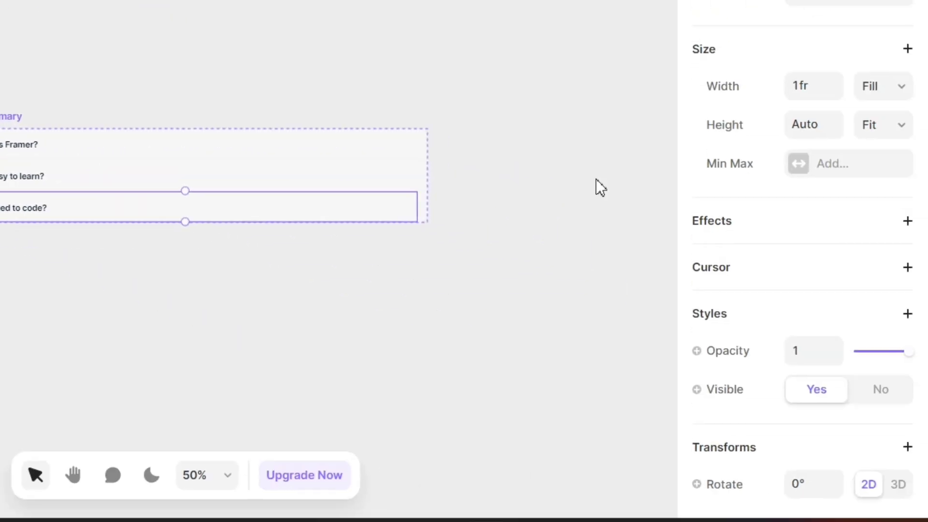
{"action": "scroll", "coordinate": [743, 179], "scroll_direction": "down", "scroll_amount": 8}
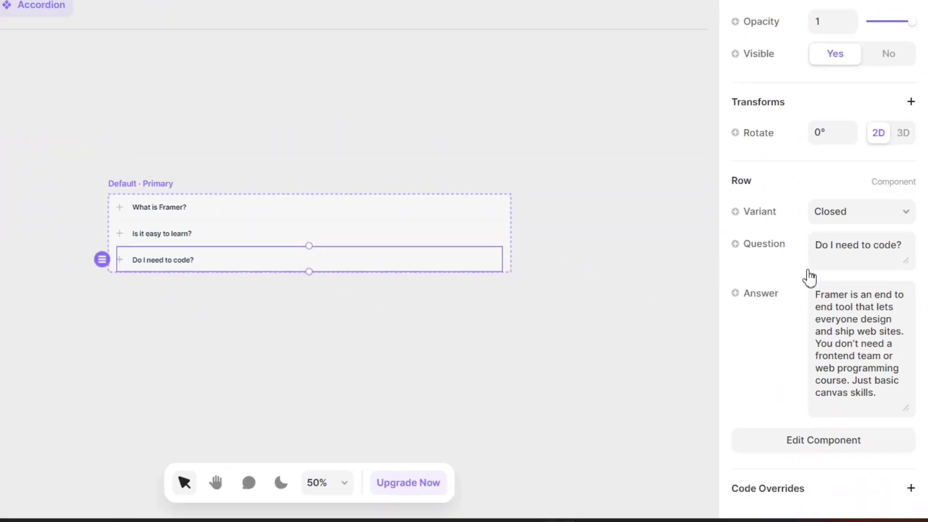
{"action": "type", "text": "estion here"}
{"action": "left_click", "coordinate": [882, 321]}
{"action": "key", "text": "ctrl+a"}
{"action": "type", "text": "Add your anwer here"}
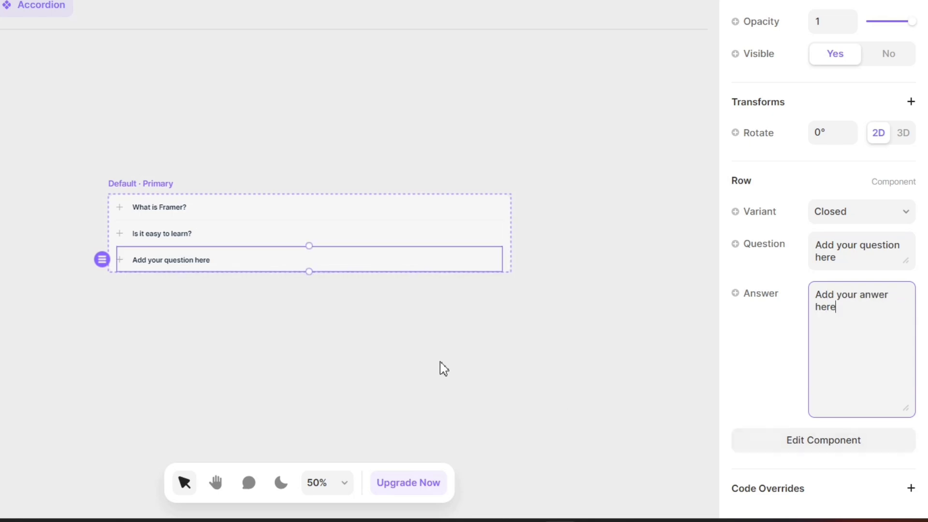
{"action": "mouse_move", "coordinate": [308, 272]}
{"action": "left_mouse_down"}
{"action": "mouse_move", "coordinate": [314, 349]}
{"action": "mouse_move", "coordinate": [307, 275]}
{"action": "left_mouse_up"}
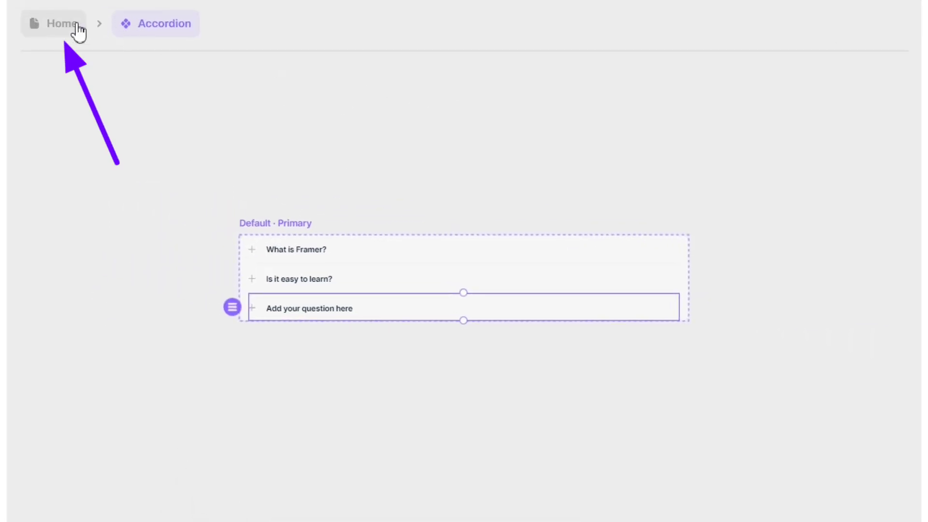
Return to the Home page and publish the DEMO SITE.
{"action": "left_click", "coordinate": [62, 24]}
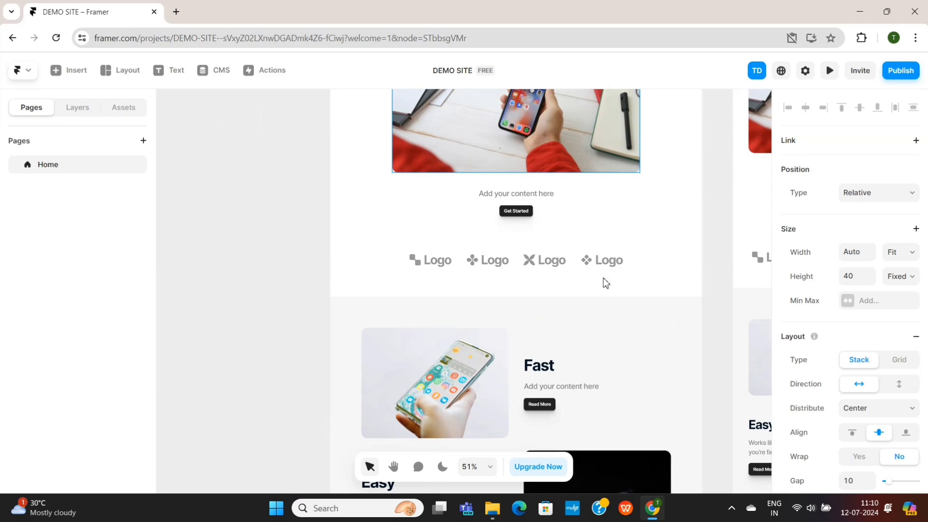
{"action": "left_click", "coordinate": [895, 72]}
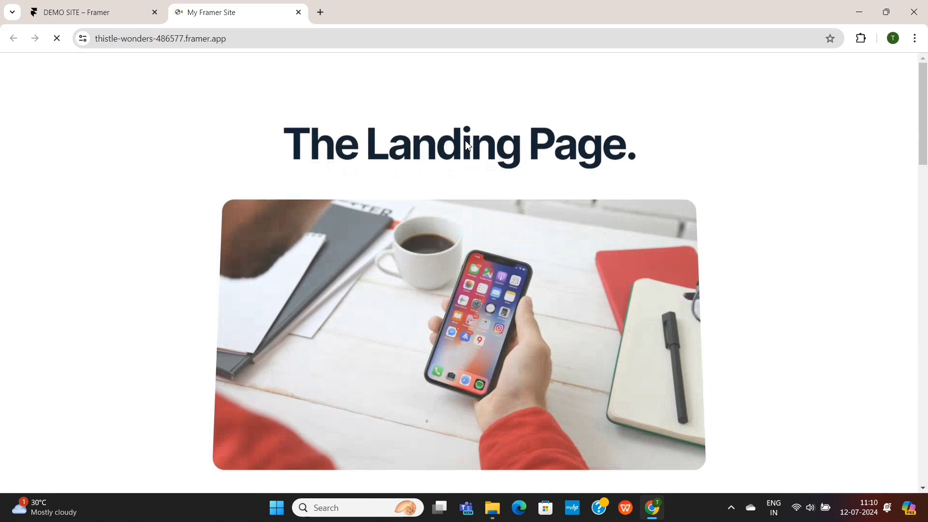
{"action": "scroll", "coordinate": [466, 251], "scroll_direction": "down", "scroll_amount": 15}
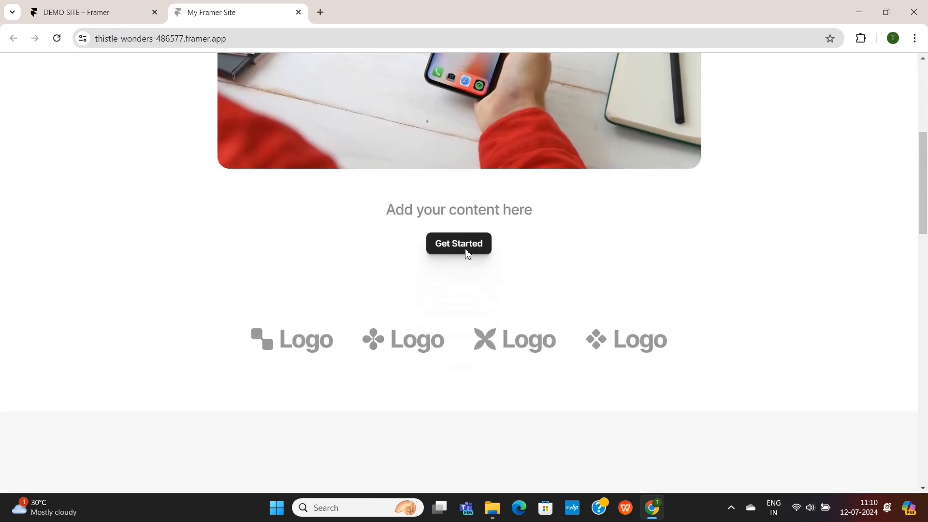
{"action": "scroll", "coordinate": [468, 253], "scroll_direction": "down", "scroll_amount": 15}
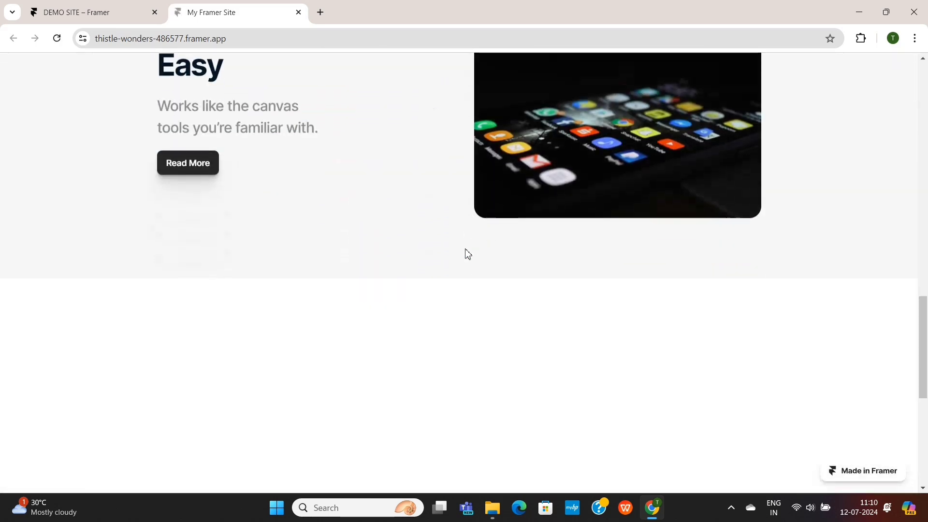
{"action": "scroll", "coordinate": [467, 253], "scroll_direction": "down", "scroll_amount": 2}
{"action": "scroll", "coordinate": [468, 253], "scroll_direction": "up", "scroll_amount": 13}
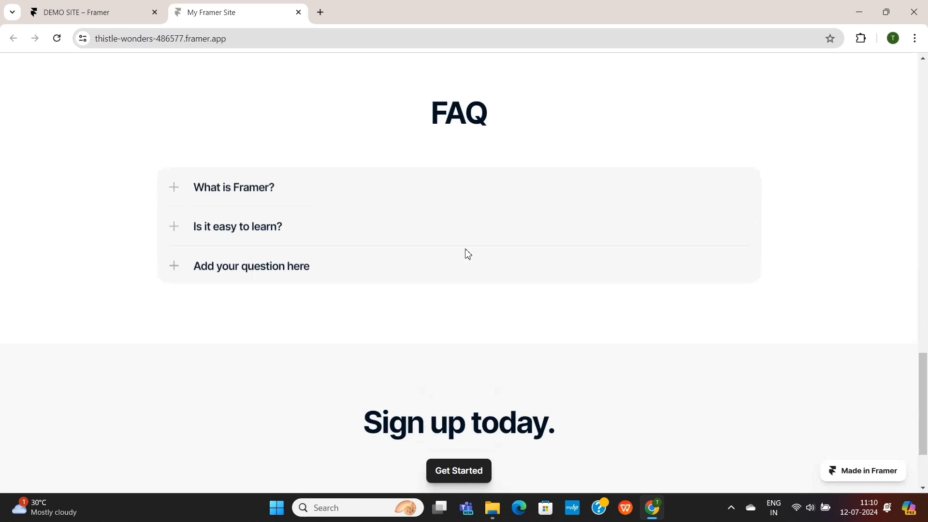
{"action": "scroll", "coordinate": [467, 252], "scroll_direction": "up", "scroll_amount": 15}
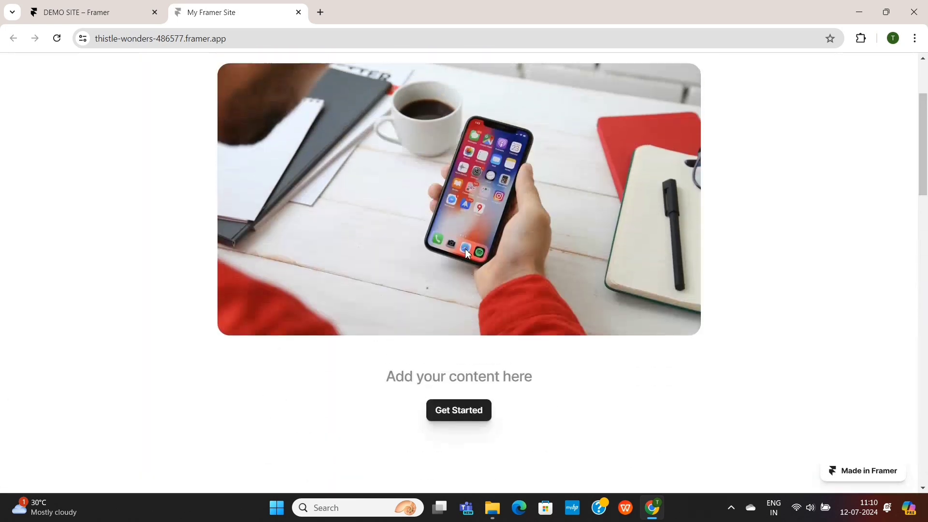
{"action": "scroll", "coordinate": [466, 252], "scroll_direction": "down", "scroll_amount": 5}
{"action": "scroll", "coordinate": [467, 252], "scroll_direction": "down", "scroll_amount": 12}
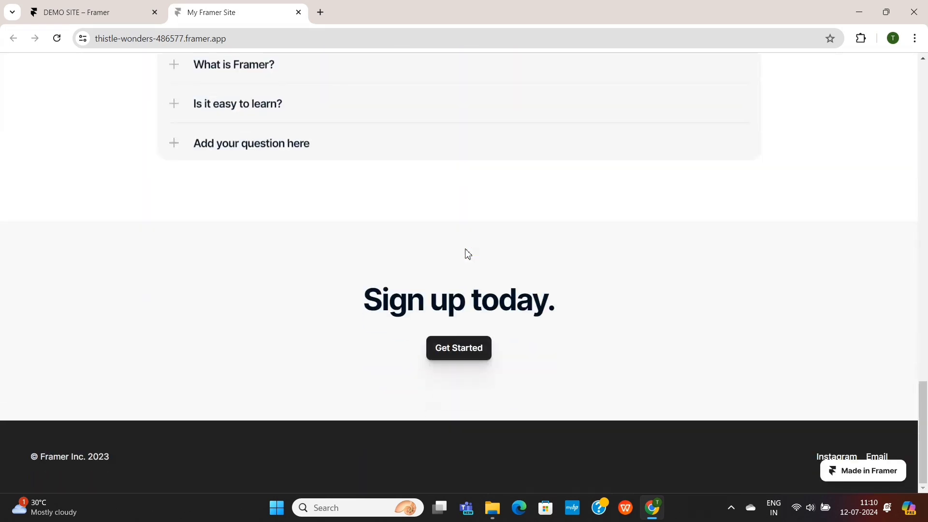
{"action": "scroll", "coordinate": [467, 254], "scroll_direction": "up", "scroll_amount": 8}
{"action": "scroll", "coordinate": [465, 250], "scroll_direction": "up", "scroll_amount": 6}
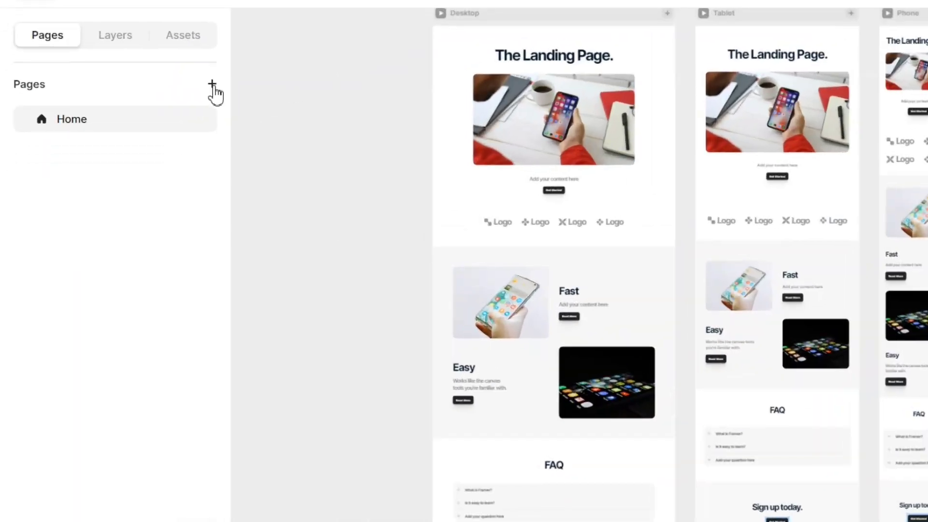
Add a new blank page named demo-ai-page and bring up the site Actions menu.
{"action": "left_click", "coordinate": [213, 85]}
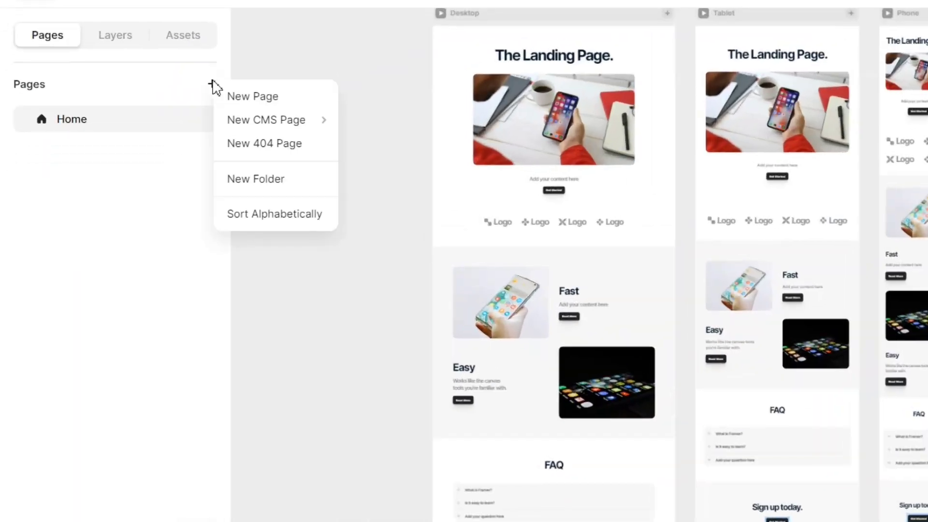
{"action": "left_click", "coordinate": [242, 97]}
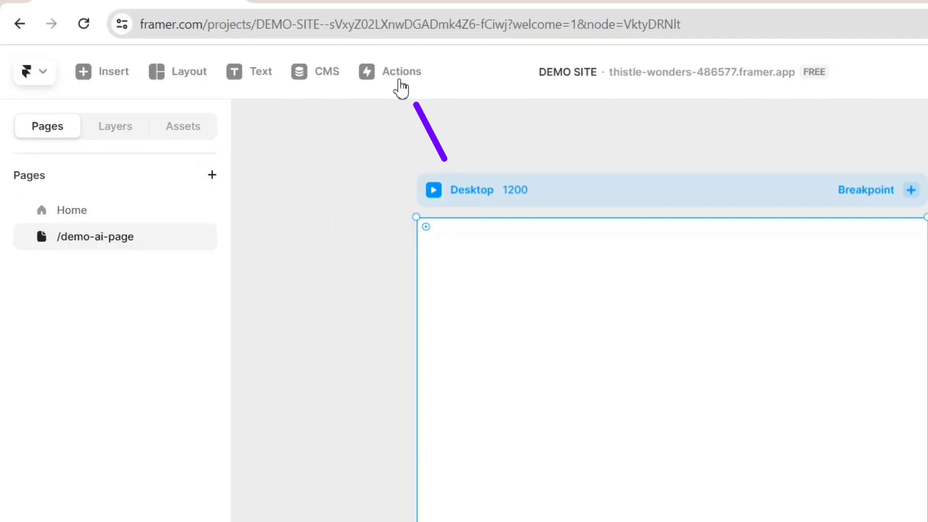
{"action": "left_click", "coordinate": [400, 84]}
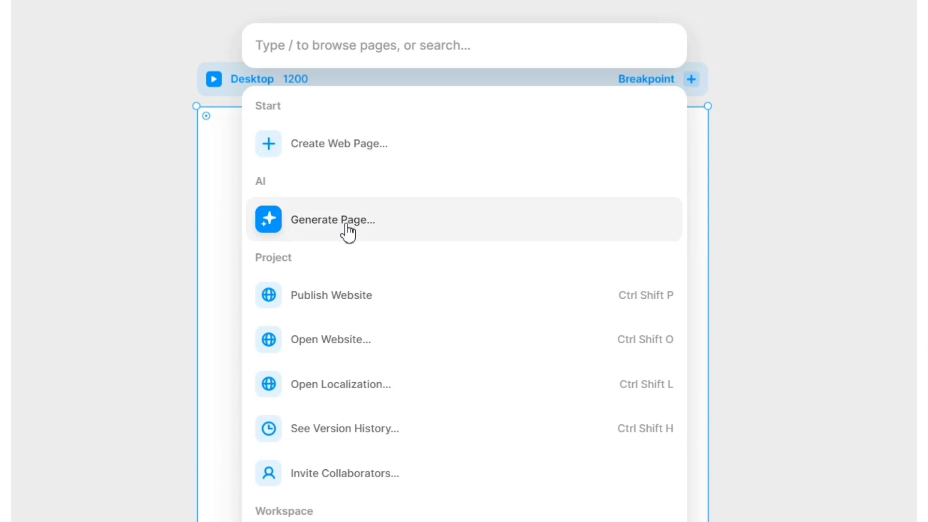
Generate a modern Ecom Academy e-commerce community page with AI from the pasted prompt.
{"action": "left_click", "coordinate": [347, 228]}
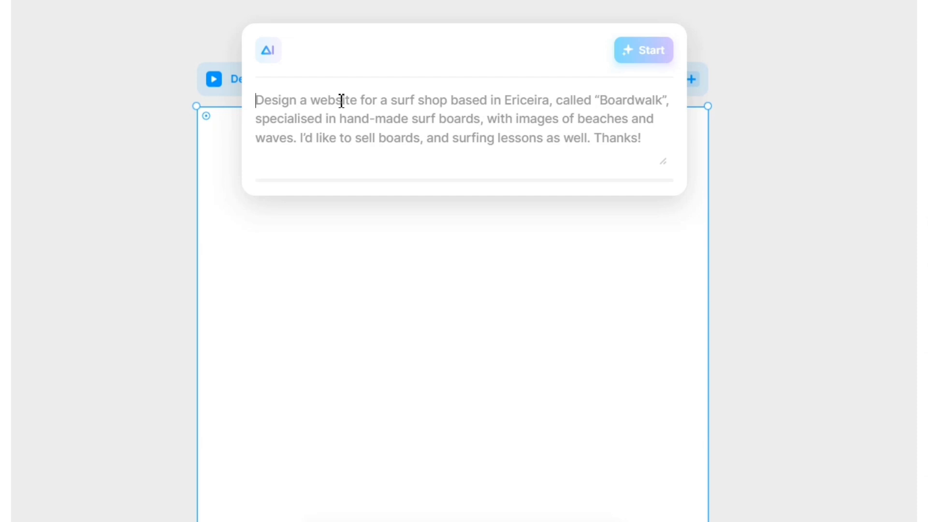
{"action": "type", "text": "Create a modern looking website for an online Ecommerce Community called \"Ecom Academy\". We teach people all the ecommerce stuffs, email marketing, SEO and much more. Include course management, instructor profiles, payment plans and a community forum."}
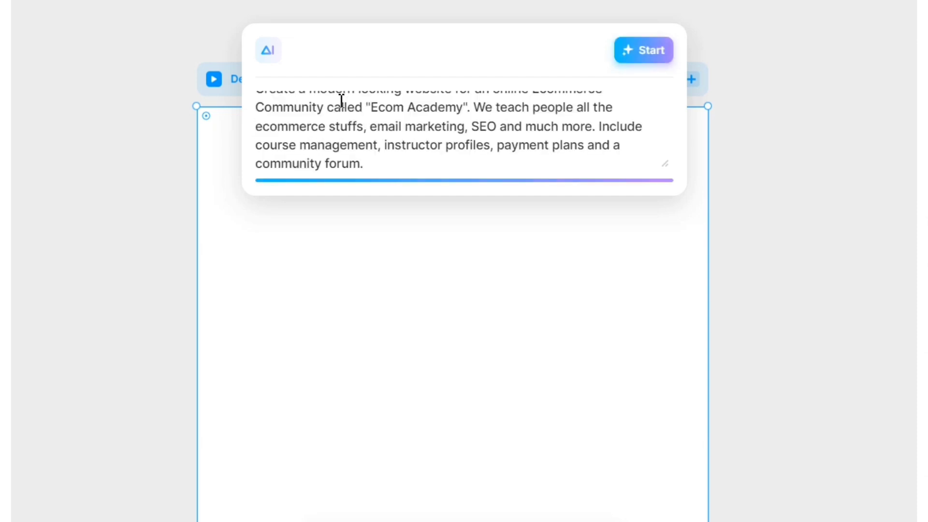
{"action": "scroll", "coordinate": [395, 119], "scroll_direction": "up", "scroll_amount": 1}
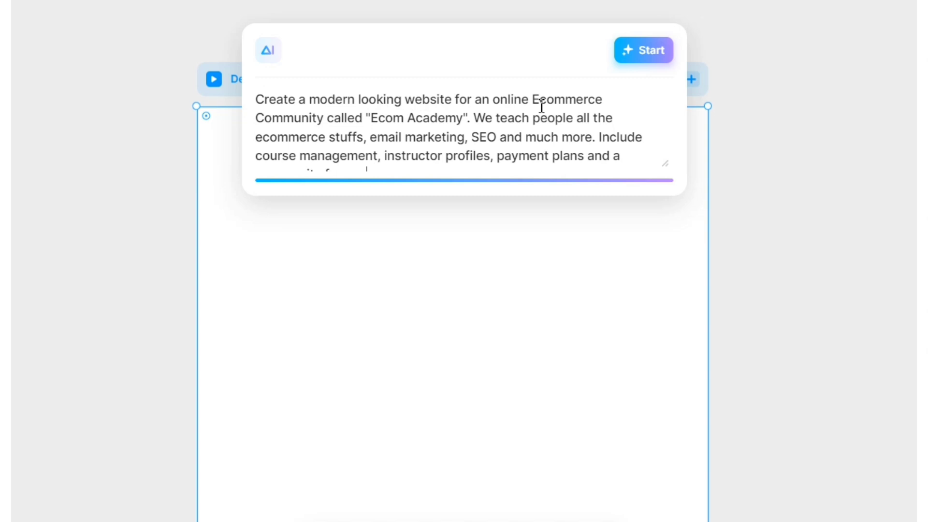
{"action": "scroll", "coordinate": [455, 130], "scroll_direction": "down", "scroll_amount": 1}
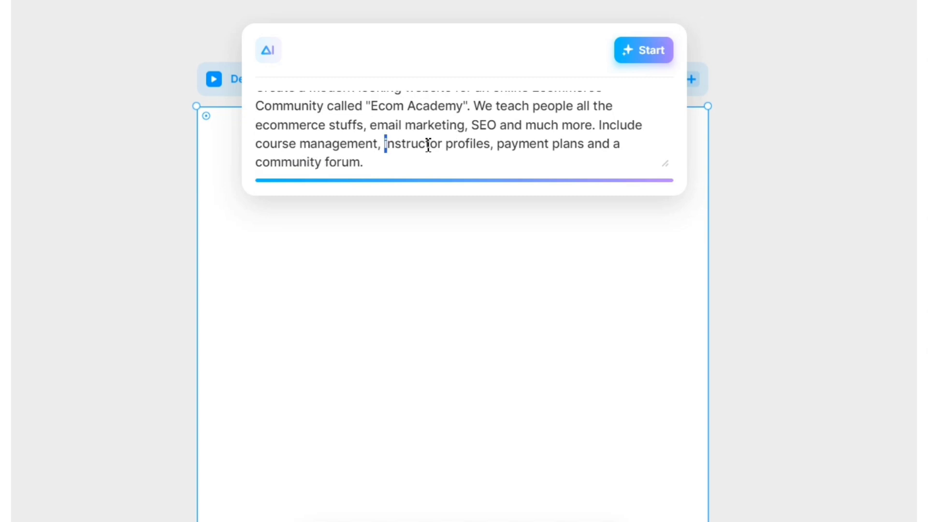
{"action": "left_click_drag", "start_coordinate": [428, 145], "coordinate": [580, 144]}
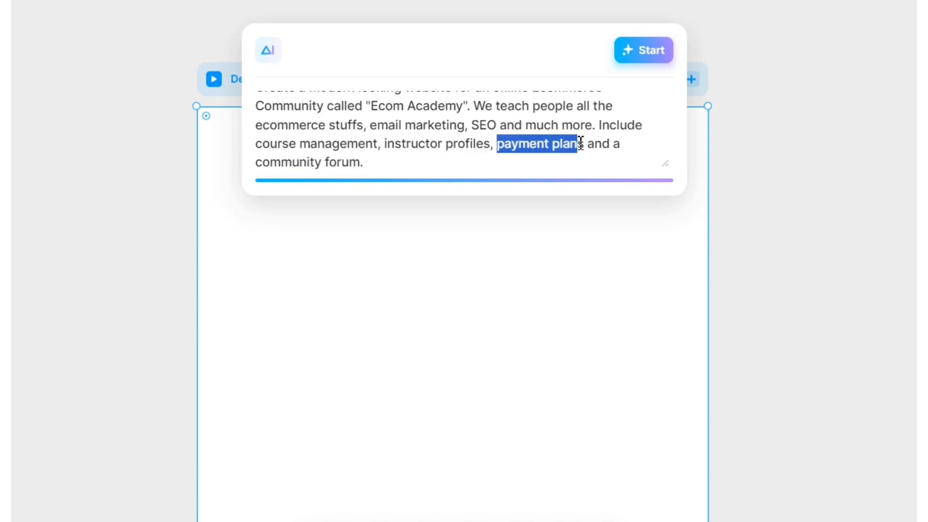
{"action": "left_click", "coordinate": [250, 167]}
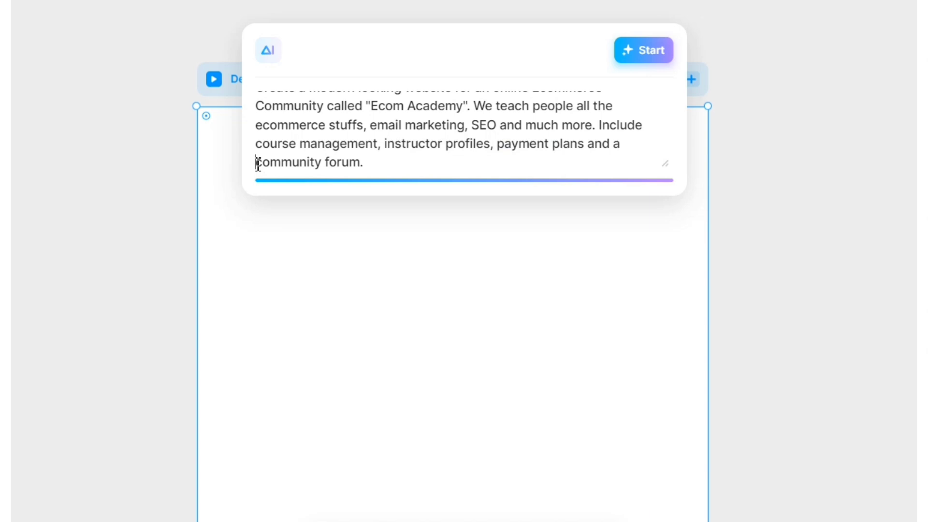
{"action": "left_click", "coordinate": [648, 51]}
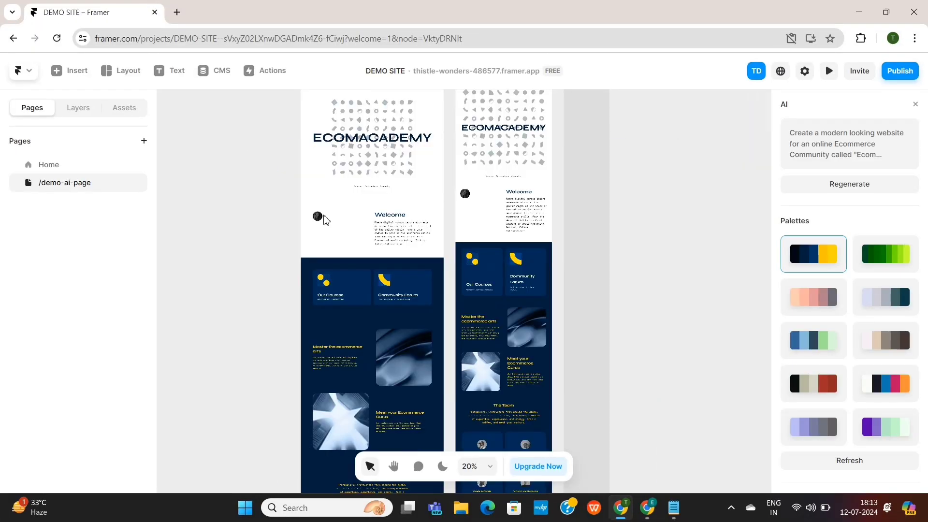
Regenerate the /demo-ai-page Desktop frame from the same Ecom Academy prompt, which fails with an OpenAI overload error.
{"action": "scroll", "coordinate": [324, 220], "scroll_direction": "down", "scroll_amount": 10}
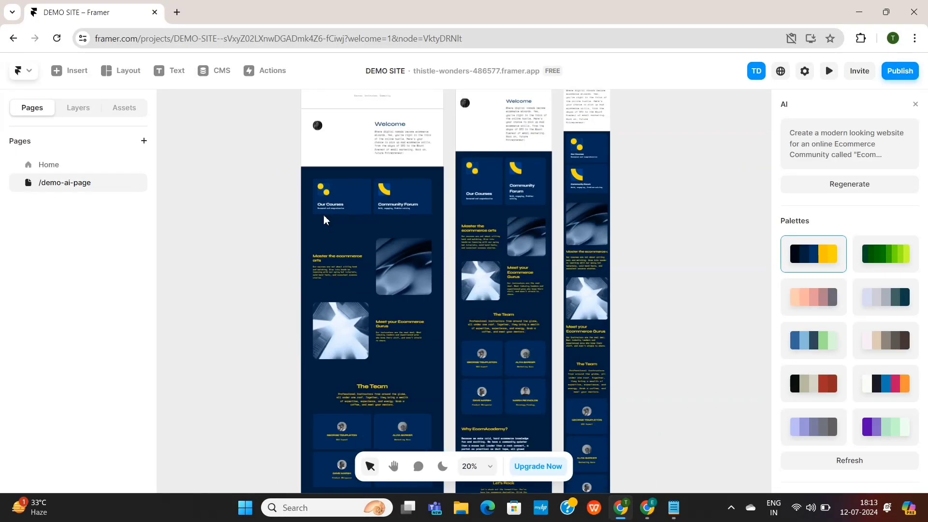
{"action": "scroll", "coordinate": [324, 220], "scroll_direction": "up", "scroll_amount": 6}
{"action": "scroll", "coordinate": [324, 220], "scroll_direction": "up", "scroll_amount": 5}
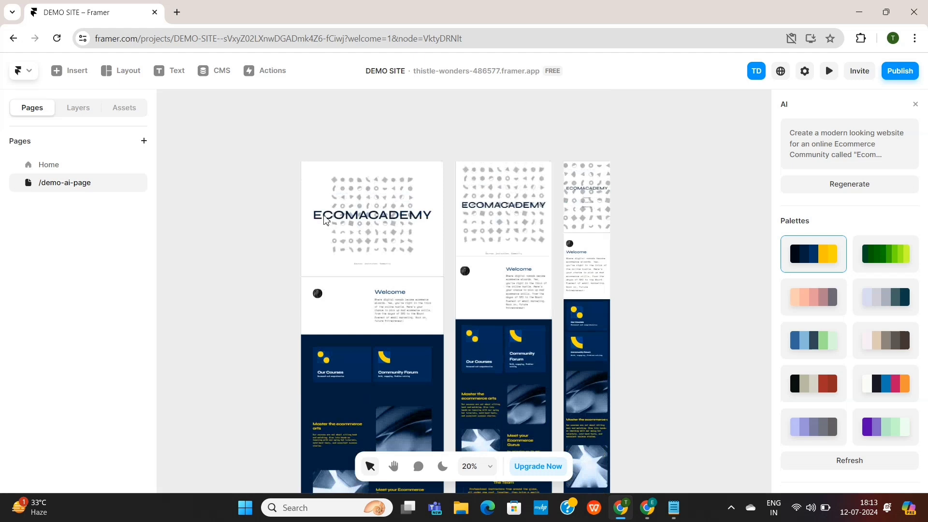
{"action": "left_click", "coordinate": [324, 217]}
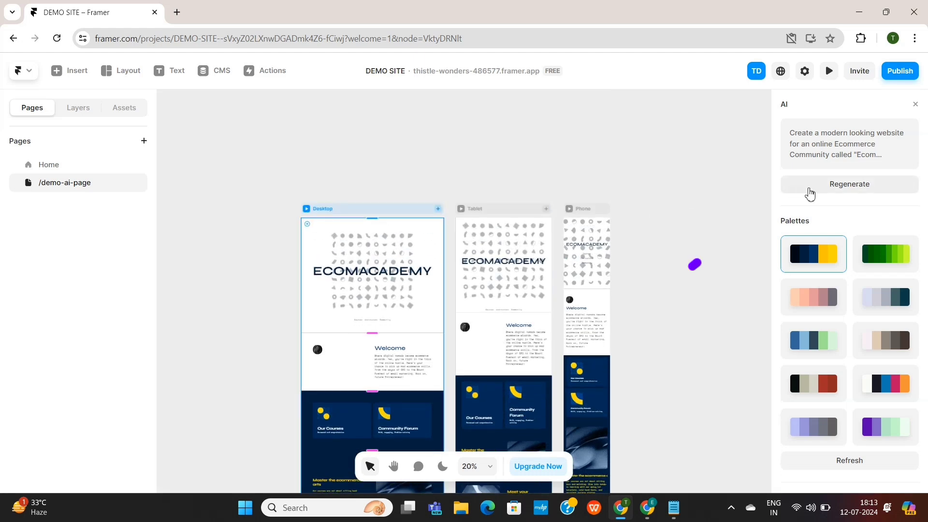
{"action": "left_click", "coordinate": [834, 187]}
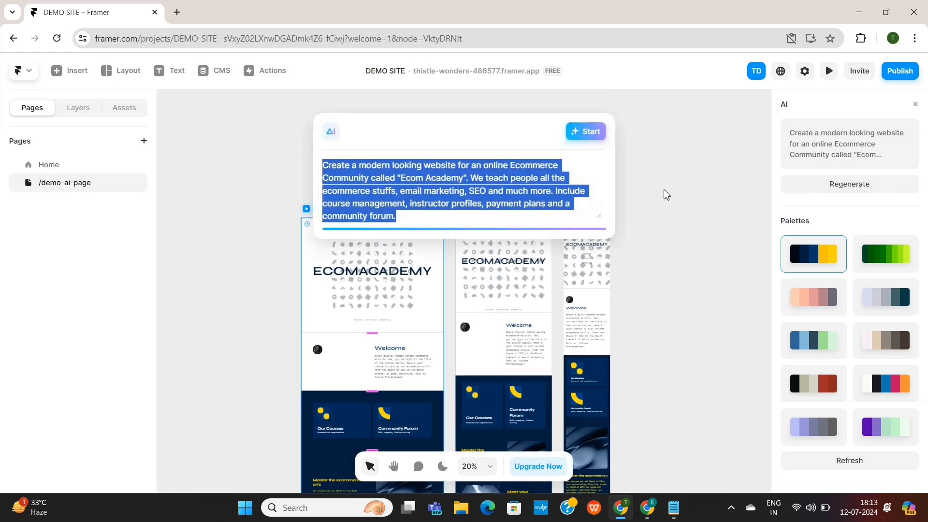
{"action": "left_click", "coordinate": [487, 213]}
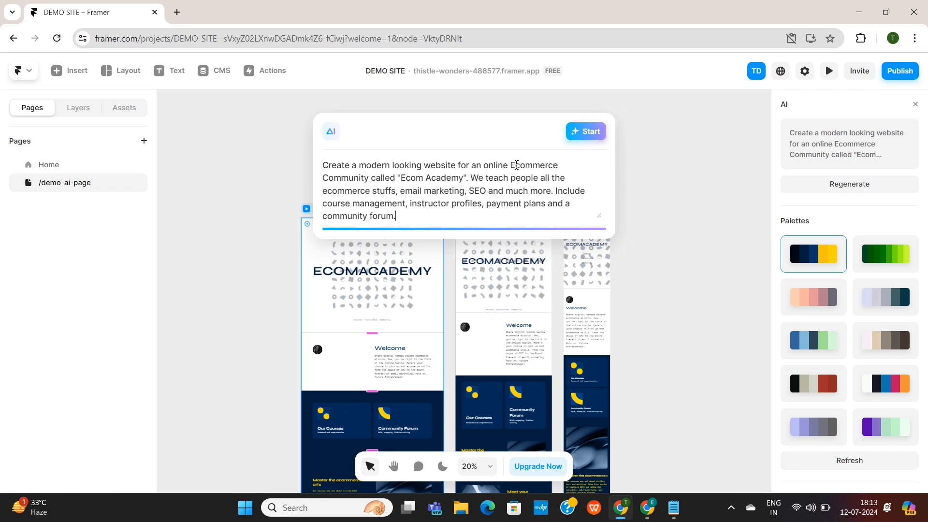
{"action": "left_click", "coordinate": [589, 135]}
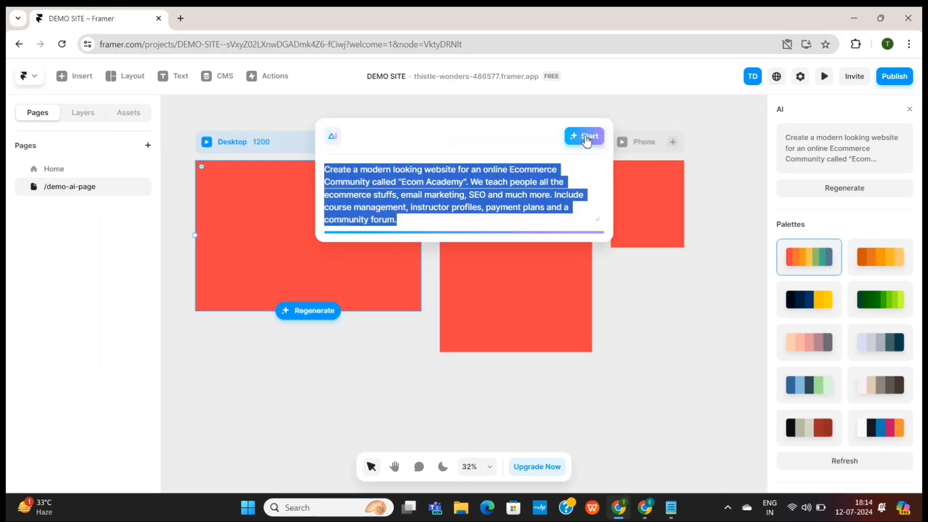
Dismiss the OpenAI error and retry until the Ecom Academy page generates.
{"action": "left_click", "coordinate": [589, 136]}
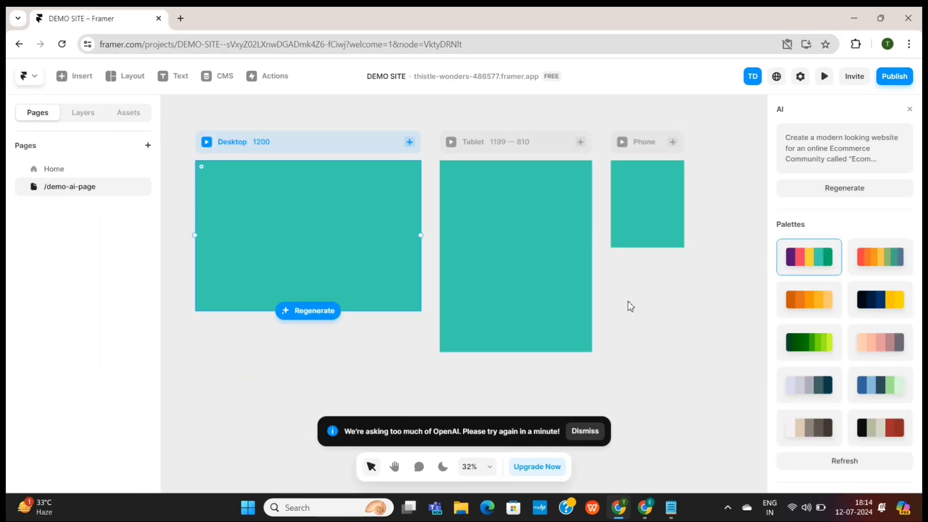
{"action": "left_click", "coordinate": [585, 431]}
{"action": "left_click", "coordinate": [844, 188]}
{"action": "left_click", "coordinate": [589, 137]}
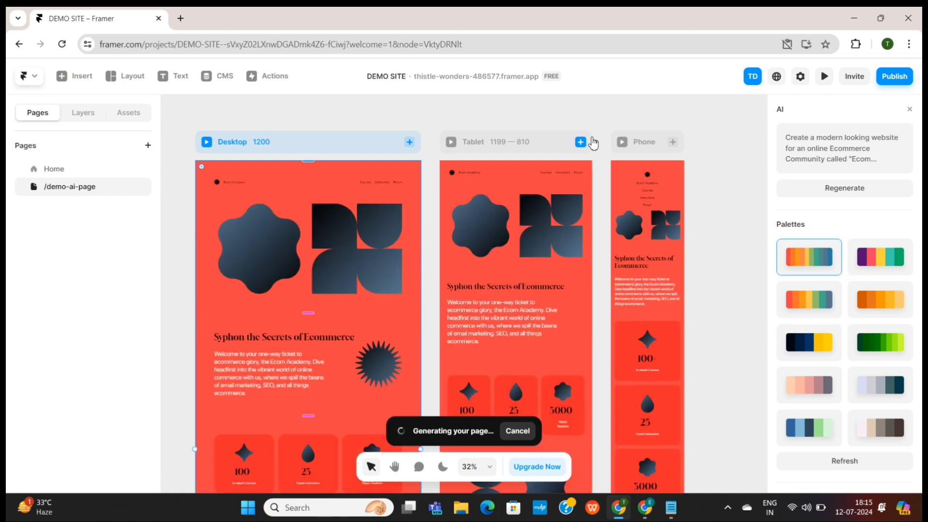
Inspect the generated hero, pricing tiers and Join Today section, then fit the whole page in view.
{"action": "scroll", "coordinate": [307, 309], "scroll_direction": "up", "scroll_amount": 3}
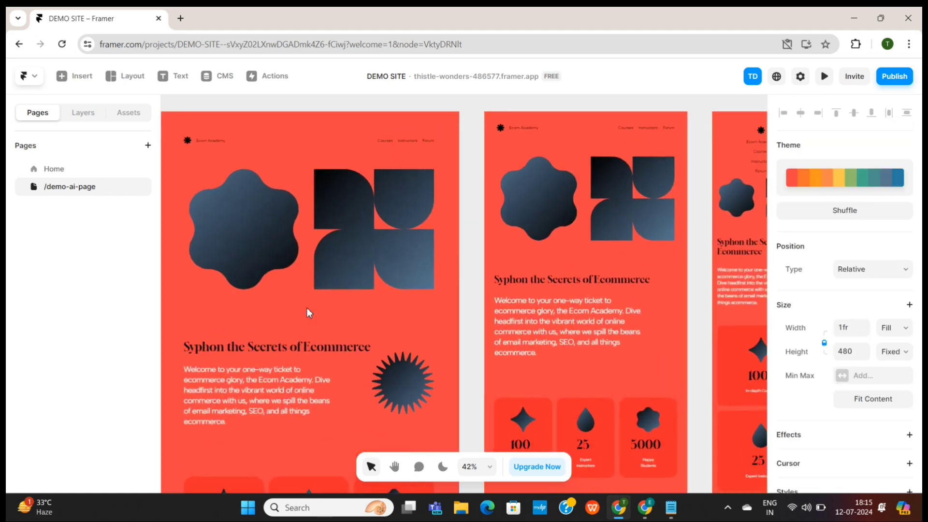
{"action": "scroll", "coordinate": [307, 309], "scroll_direction": "down", "scroll_amount": 10}
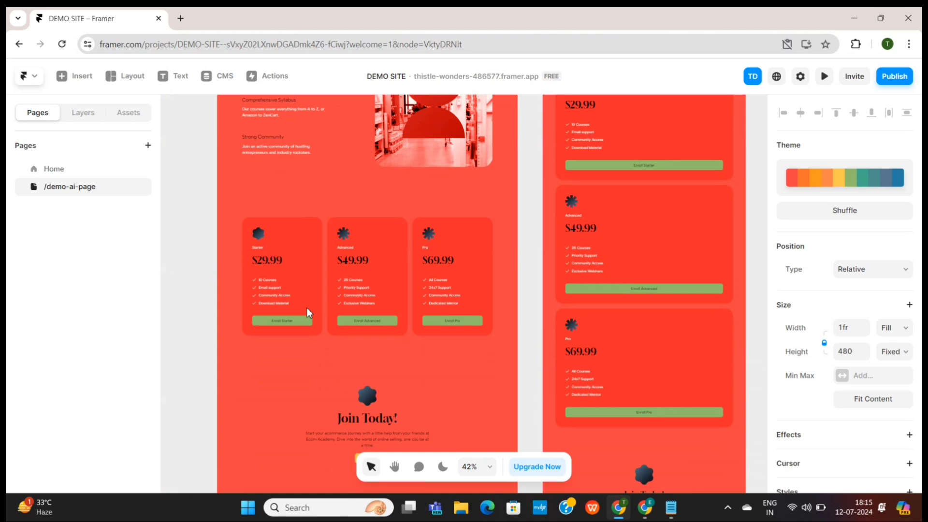
{"action": "left_click", "coordinate": [433, 322]}
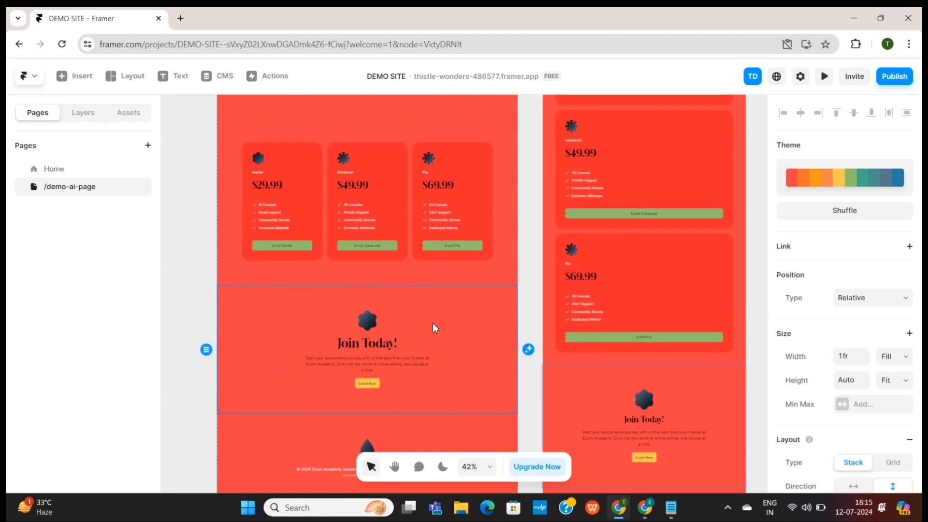
{"action": "key", "text": "shift+1"}
{"action": "left_click", "coordinate": [419, 148]}
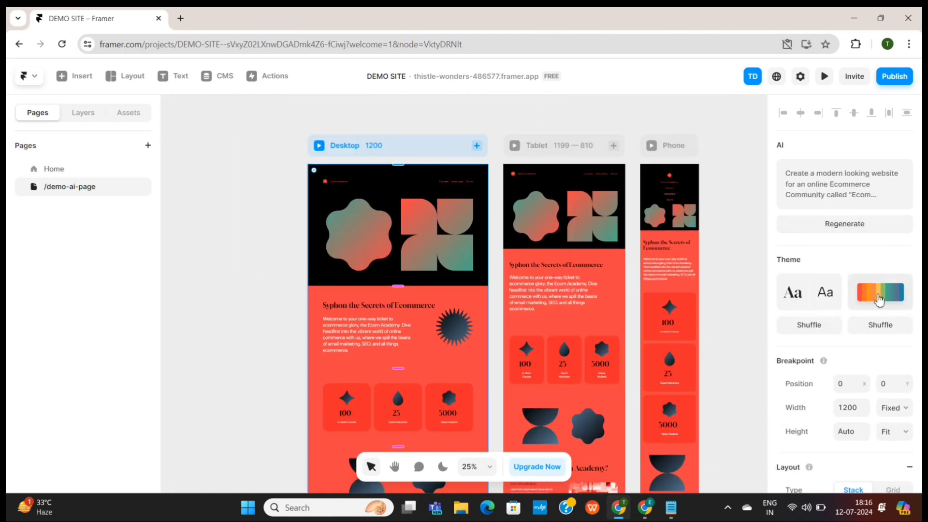
Cycle through the theme colour palettes (teal, red, cream/rust and others) until the site looks orange.
{"action": "left_click", "coordinate": [879, 300]}
{"action": "left_click", "coordinate": [820, 302]}
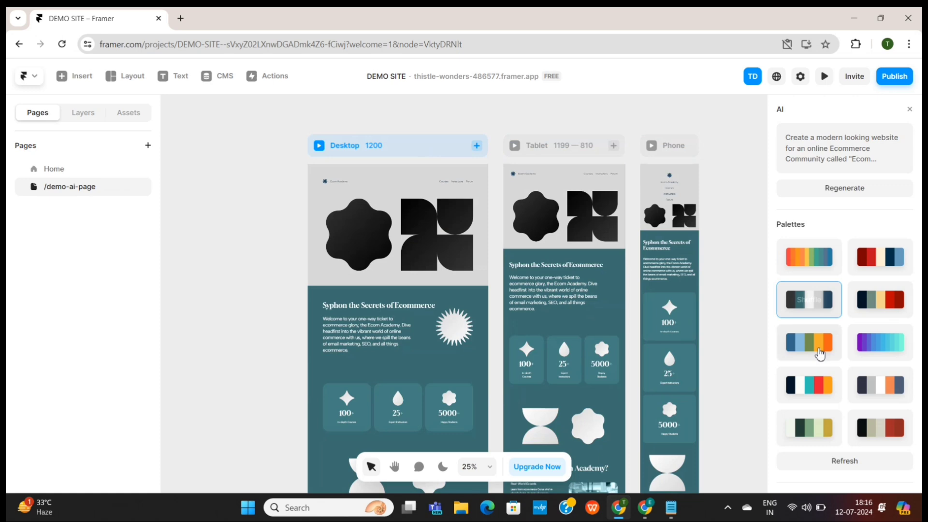
{"action": "left_click", "coordinate": [821, 351]}
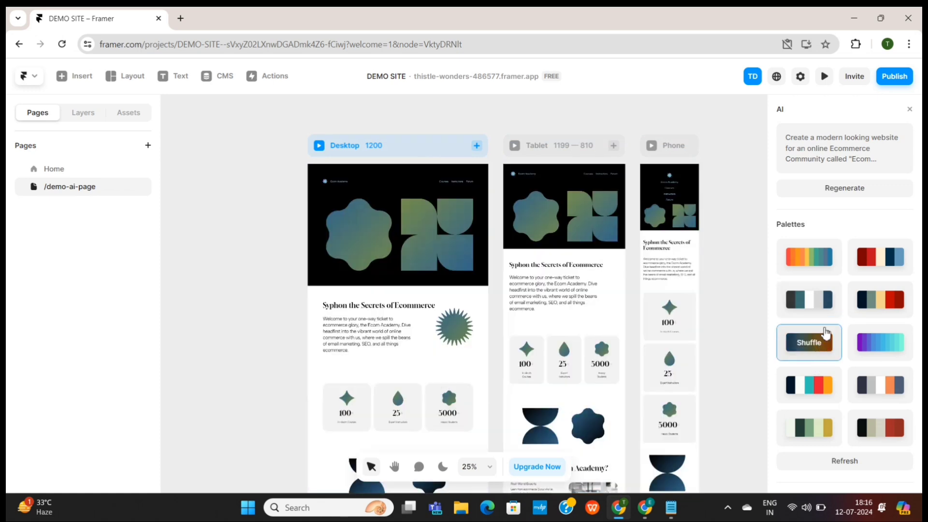
{"action": "left_click", "coordinate": [903, 293]}
{"action": "left_click", "coordinate": [885, 266]}
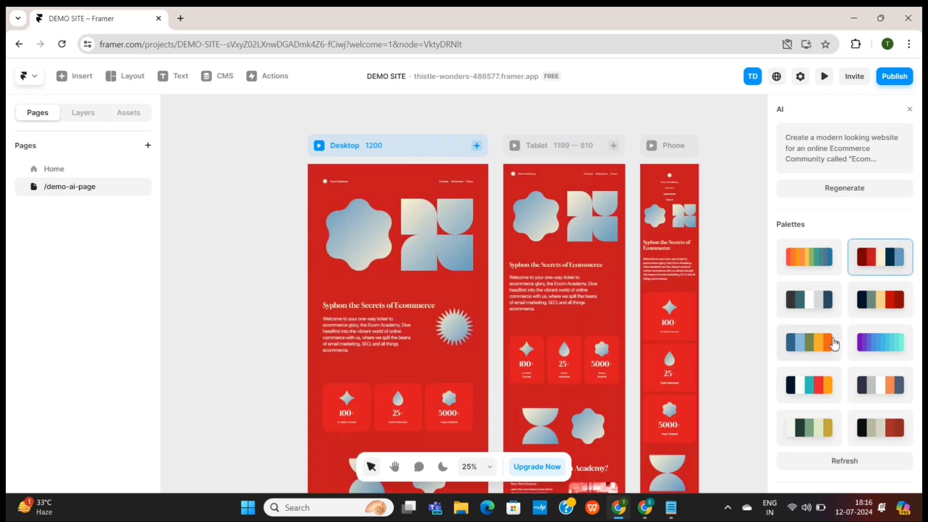
{"action": "scroll", "coordinate": [885, 270], "scroll_direction": "down", "scroll_amount": 2}
{"action": "left_click", "coordinate": [818, 272]}
{"action": "left_click", "coordinate": [817, 274]}
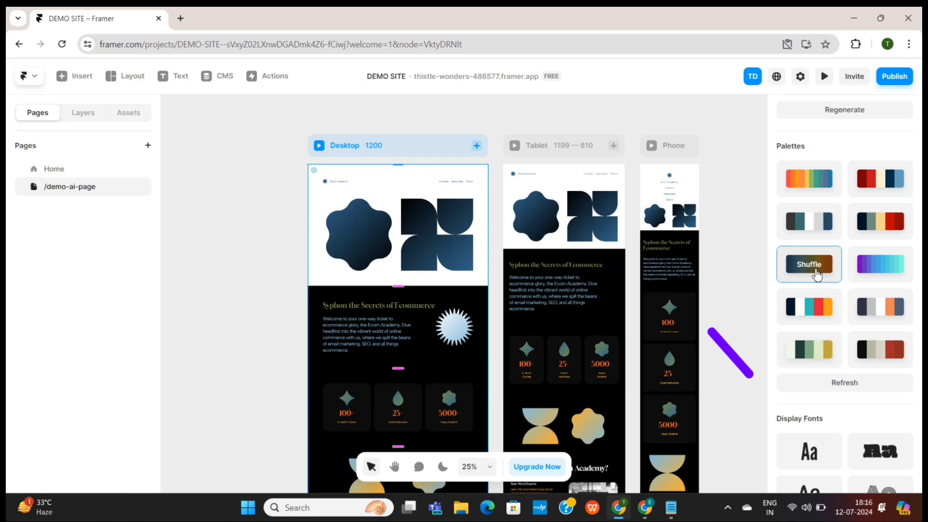
{"action": "left_click", "coordinate": [817, 266]}
{"action": "scroll", "coordinate": [387, 238], "scroll_direction": "up", "scroll_amount": 5}
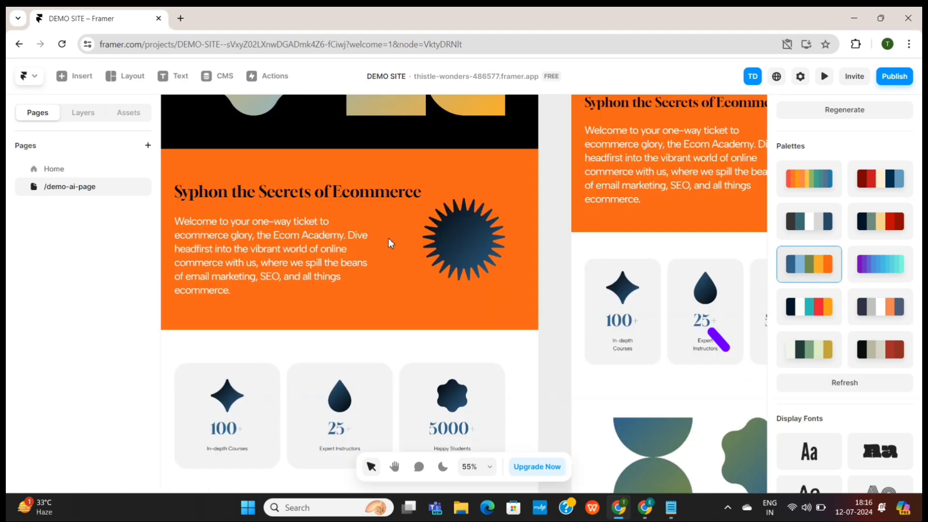
{"action": "left_click", "coordinate": [378, 253]}
Inspect the sunburst shape, stat card icons, gradient shapes and the Real-World Experts text.
{"action": "left_click", "coordinate": [452, 240]}
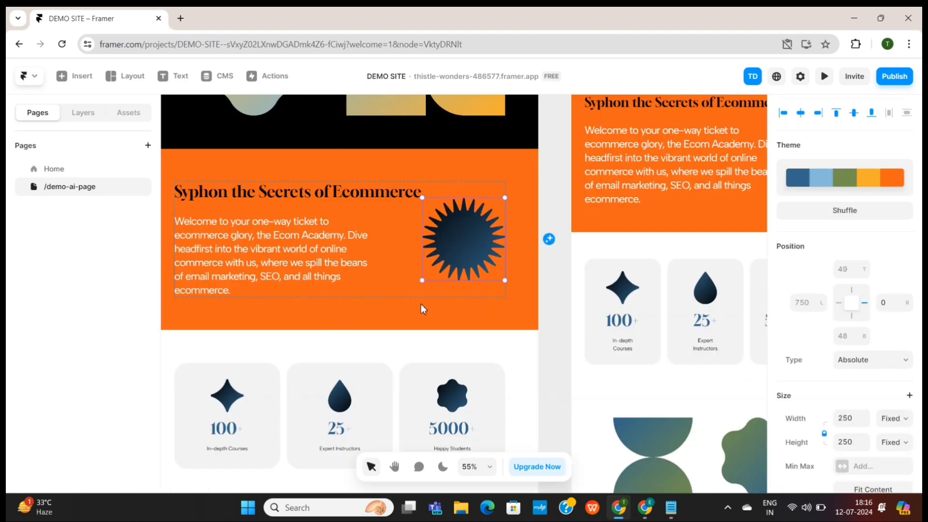
{"action": "scroll", "coordinate": [421, 304], "scroll_direction": "down", "scroll_amount": 3}
{"action": "left_click", "coordinate": [381, 317]}
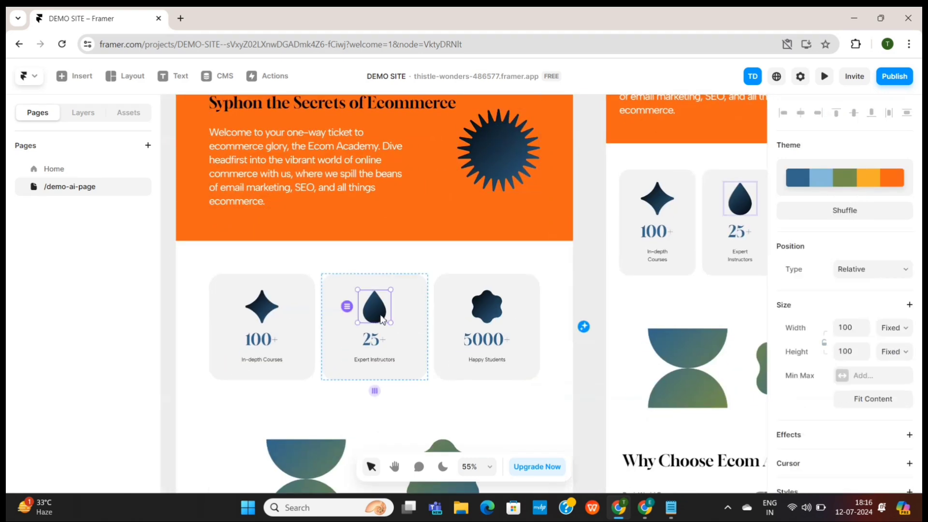
{"action": "left_click", "coordinate": [482, 309]}
{"action": "left_click", "coordinate": [480, 354]}
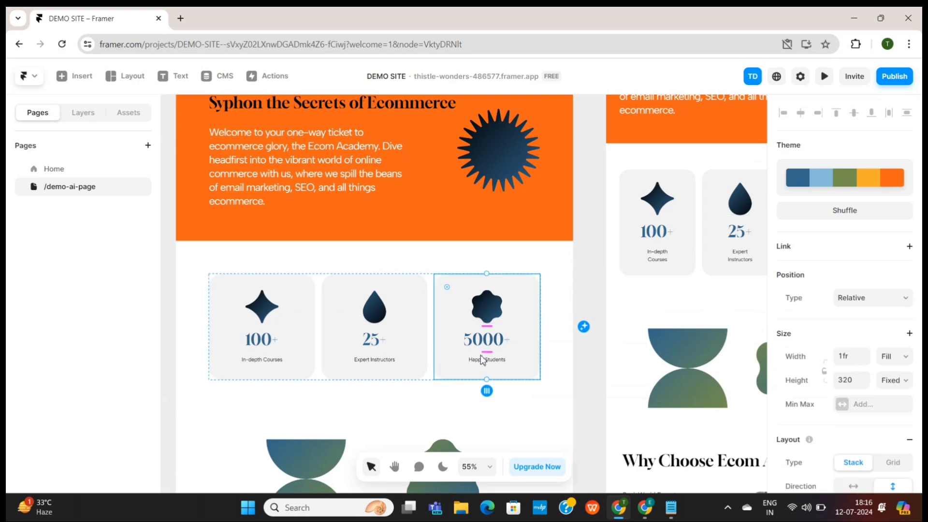
{"action": "scroll", "coordinate": [395, 350], "scroll_direction": "down", "scroll_amount": 5}
{"action": "left_click", "coordinate": [395, 350]}
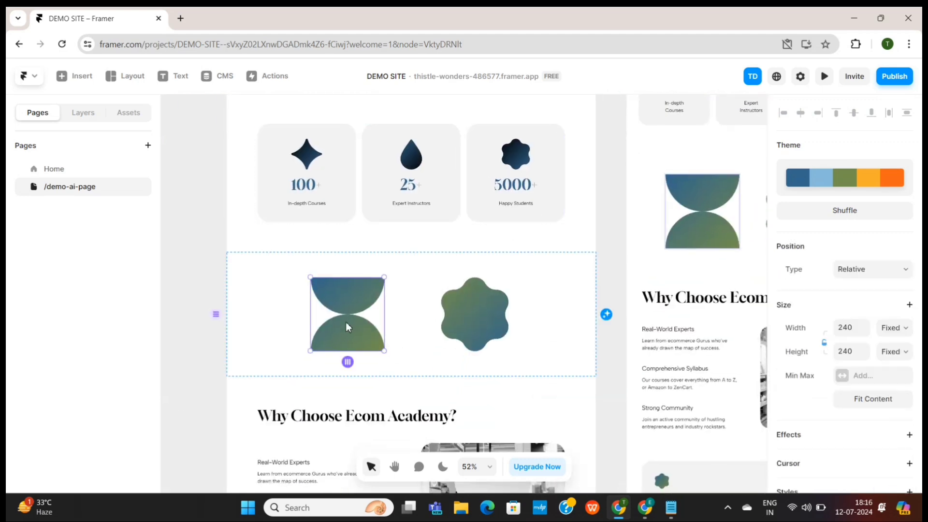
{"action": "left_click", "coordinate": [458, 318]}
{"action": "scroll", "coordinate": [459, 318], "scroll_direction": "down", "scroll_amount": 1}
{"action": "scroll", "coordinate": [459, 317], "scroll_direction": "down", "scroll_amount": 3}
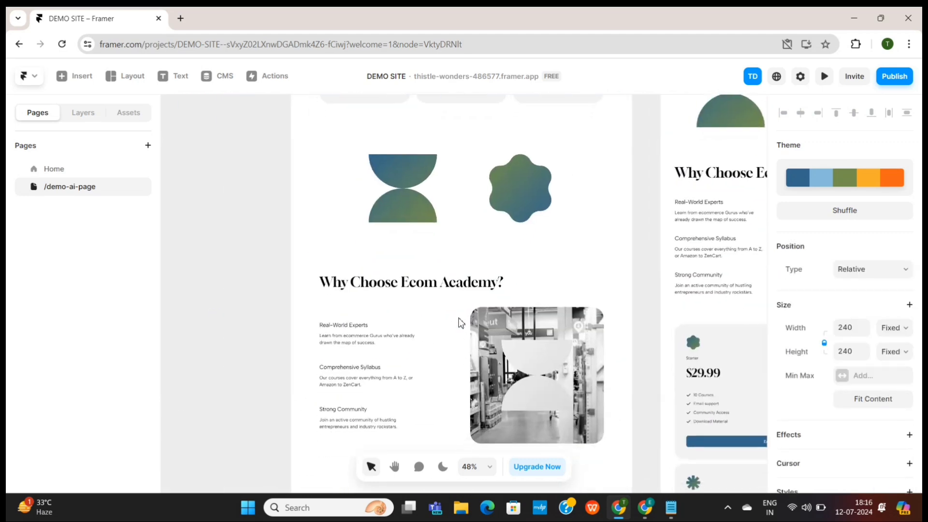
{"action": "left_click", "coordinate": [358, 335]}
Remove the email marketing and SEO phrase from the Desktop frame's AI prompt.
{"action": "key", "text": "shift+1"}
{"action": "left_click", "coordinate": [364, 170]}
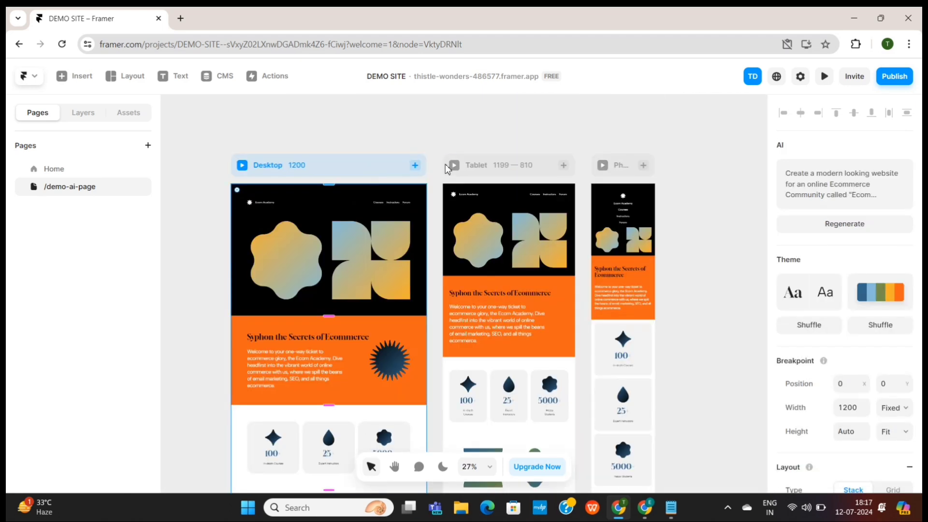
{"action": "left_click", "coordinate": [844, 224]}
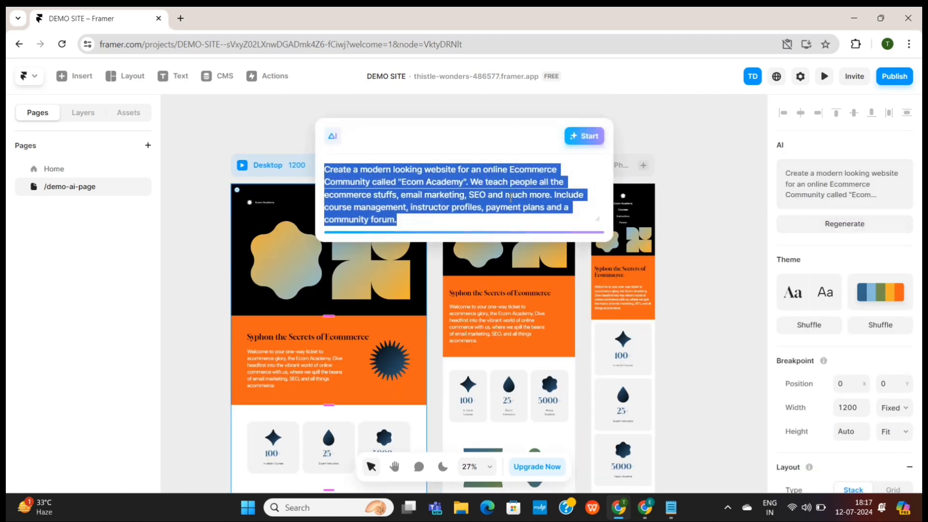
{"action": "left_click", "coordinate": [510, 197]}
{"action": "left_click_drag", "start_coordinate": [399, 196], "coordinate": [533, 198]}
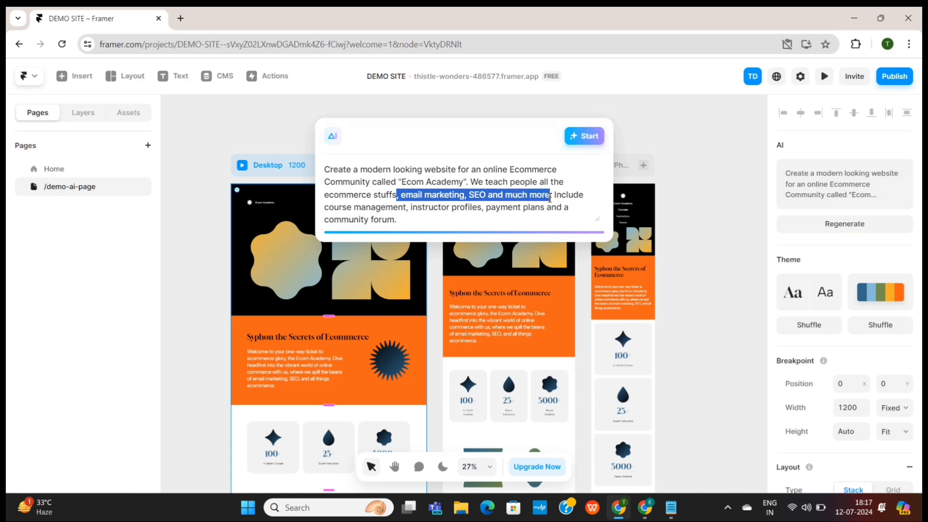
{"action": "key", "text": "BackSpace"}
Cut 'a community forum.' from the prompt's end and regenerate the page.
{"action": "type", "text": "."}
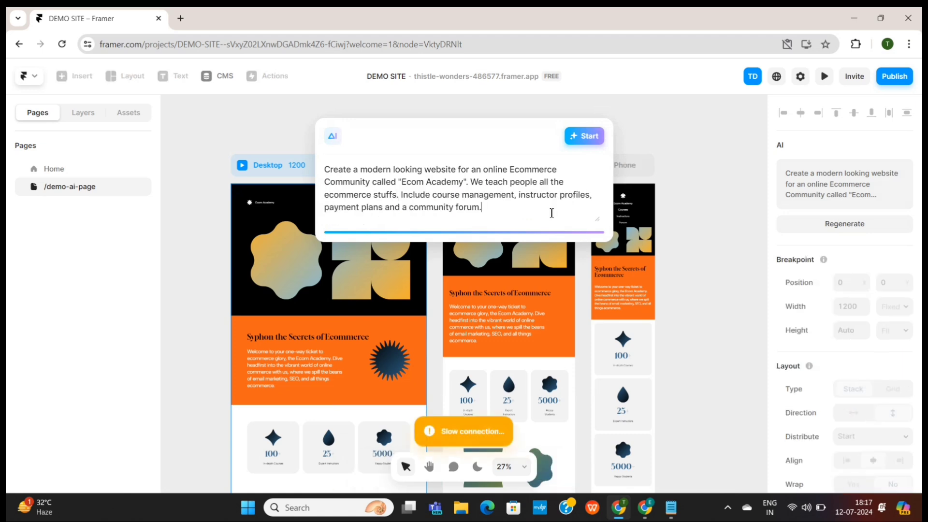
{"action": "left_click", "coordinate": [516, 212]}
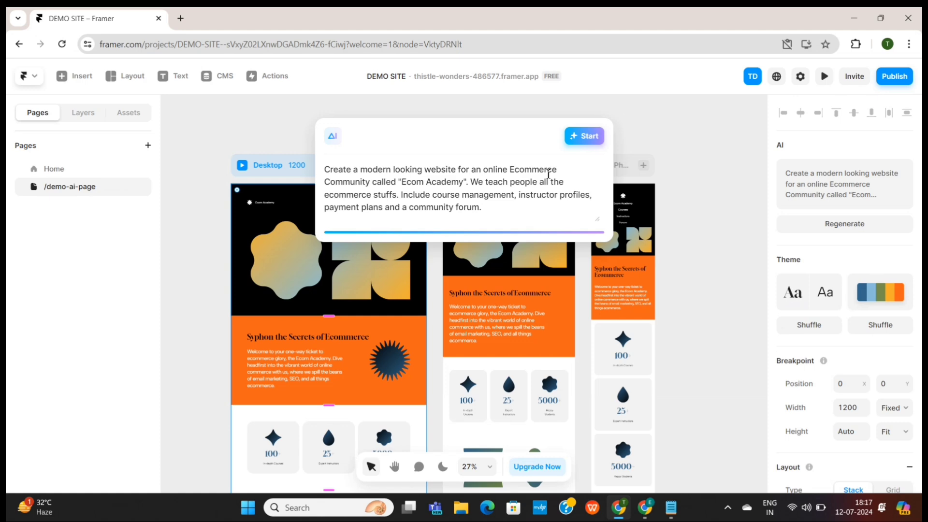
{"action": "left_click_drag", "start_coordinate": [404, 211], "coordinate": [499, 207]}
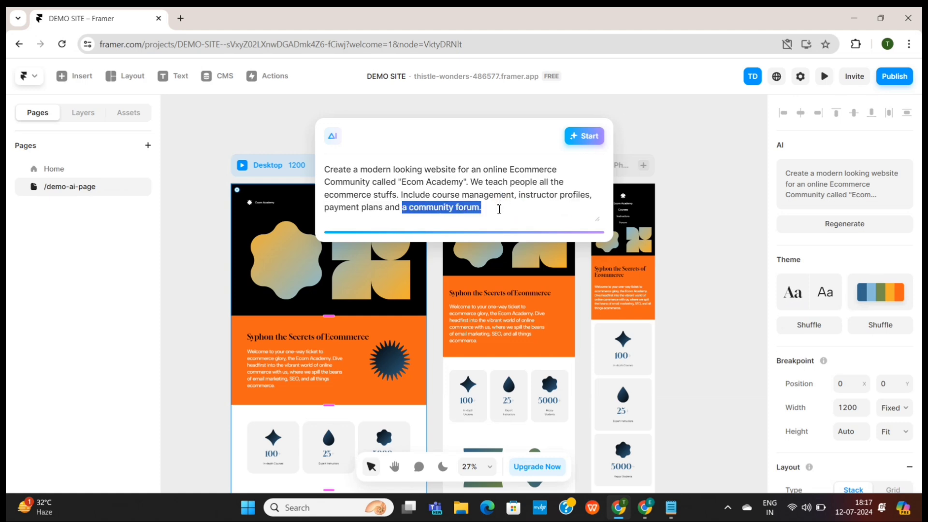
{"action": "key", "text": "BackSpace"}
{"action": "key", "text": "BackSpace"}
{"action": "key", "text": "BackSpace"}
{"action": "key", "text": "BackSpace"}
{"action": "key", "text": "BackSpace"}
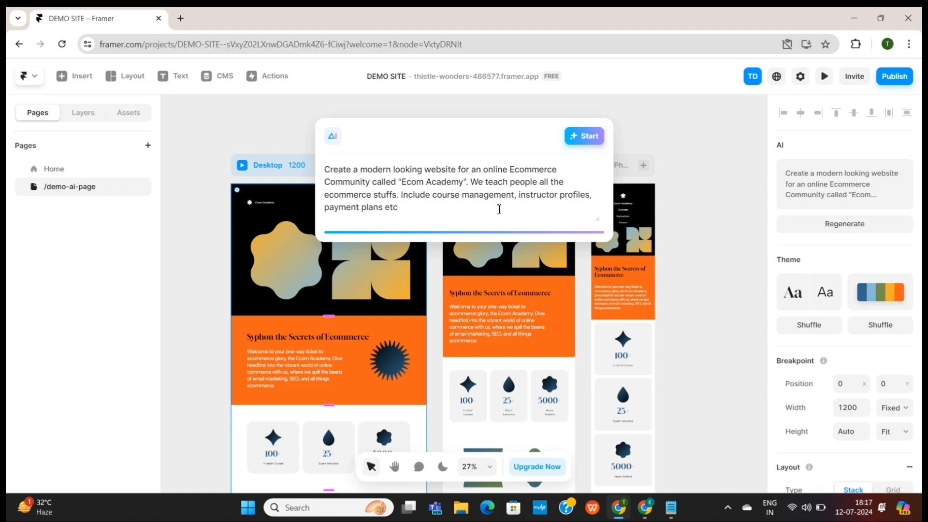
{"action": "left_click", "coordinate": [585, 137]}
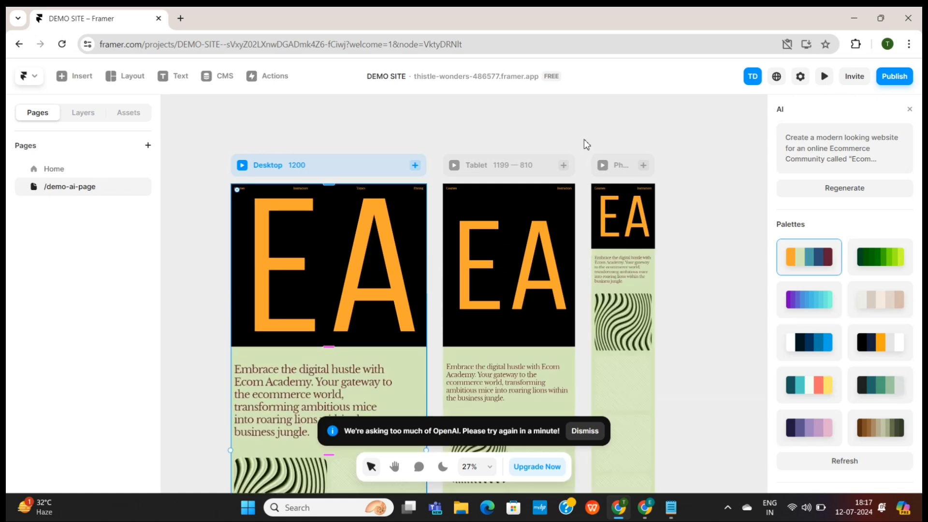
{"action": "scroll", "coordinate": [722, 273], "scroll_direction": "down", "scroll_amount": 10}
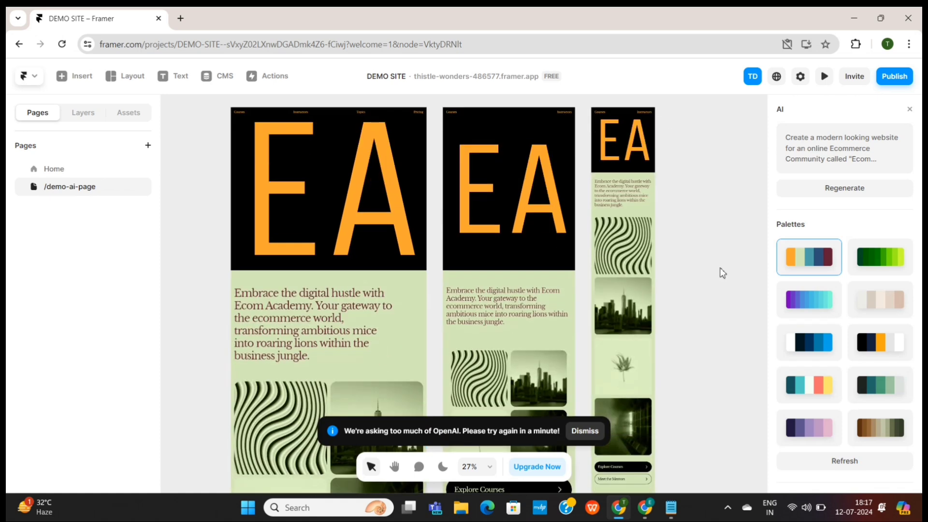
{"action": "scroll", "coordinate": [722, 273], "scroll_direction": "down", "scroll_amount": 2}
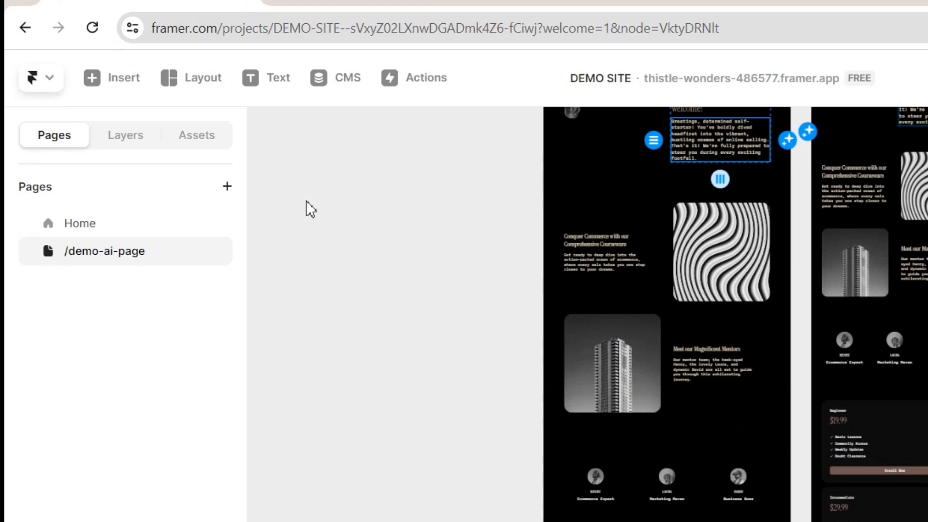
Create a new blank page named 'figma page' in DEMO SITE.
{"action": "left_click", "coordinate": [228, 186]}
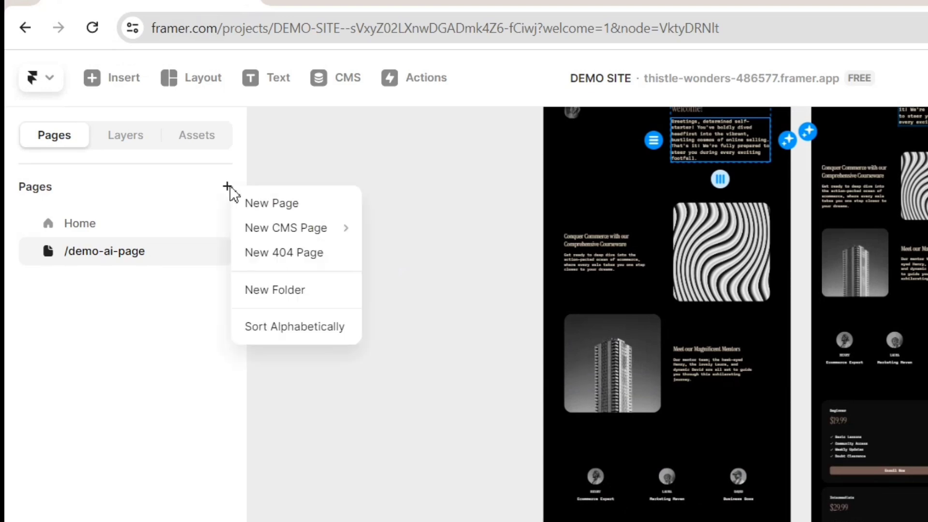
{"action": "left_click", "coordinate": [269, 206]}
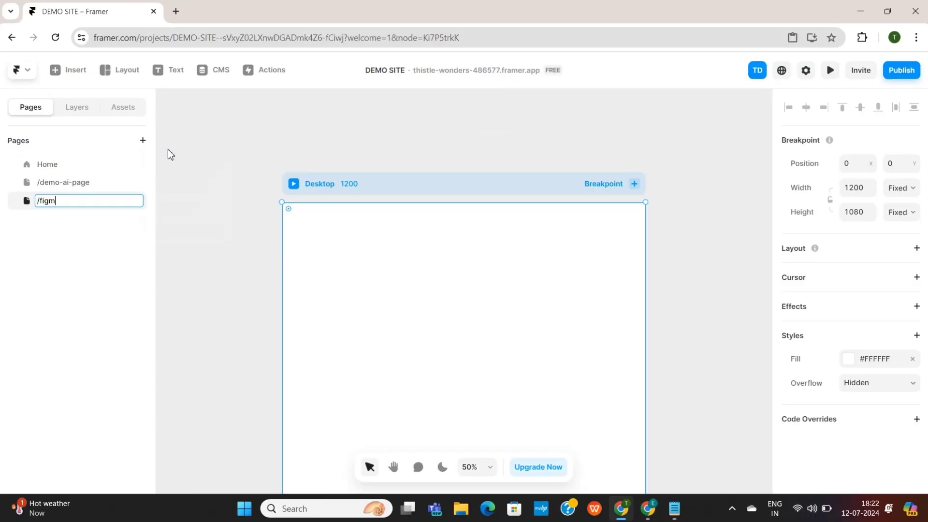
{"action": "type", "text": "figma page"}
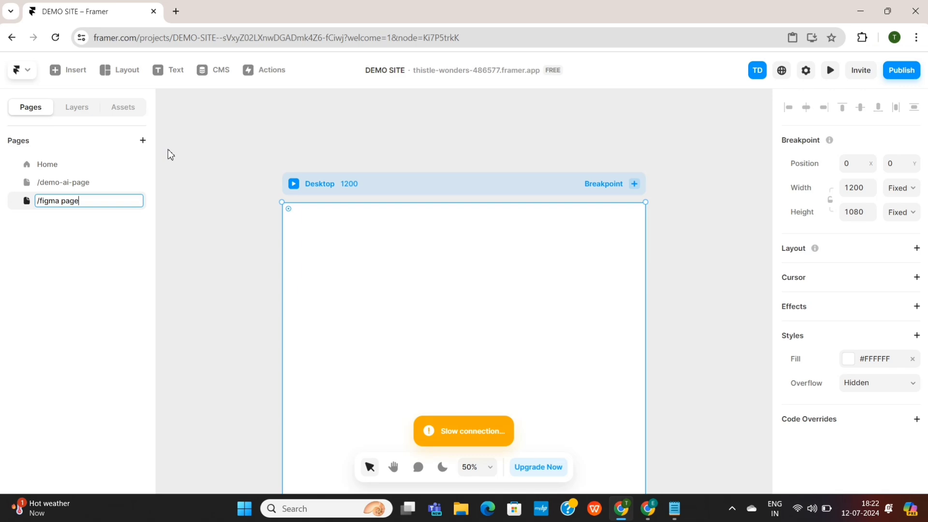
{"action": "key", "text": "Return"}
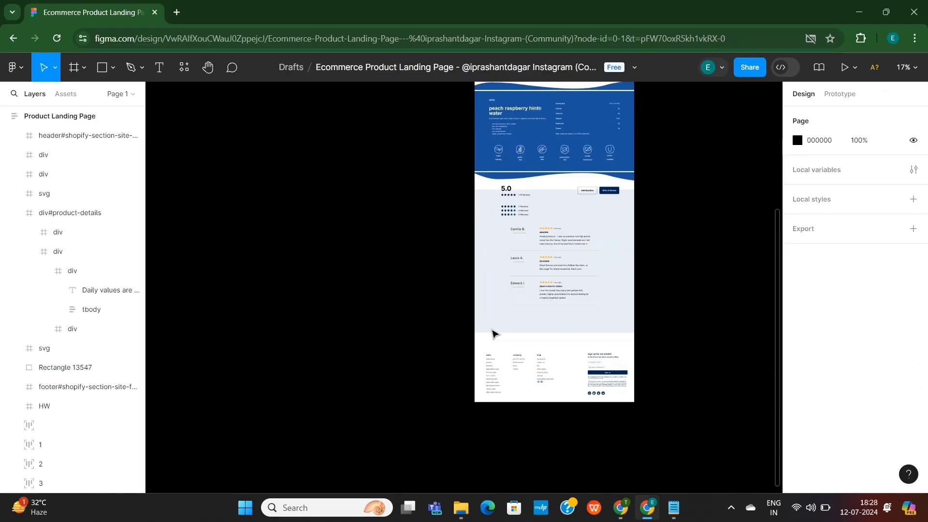
Copy the Figma Product Landing Page frame to the clipboard with the Figma to HTML with Framer plugin.
{"action": "scroll", "coordinate": [493, 332], "scroll_direction": "up", "scroll_amount": 5}
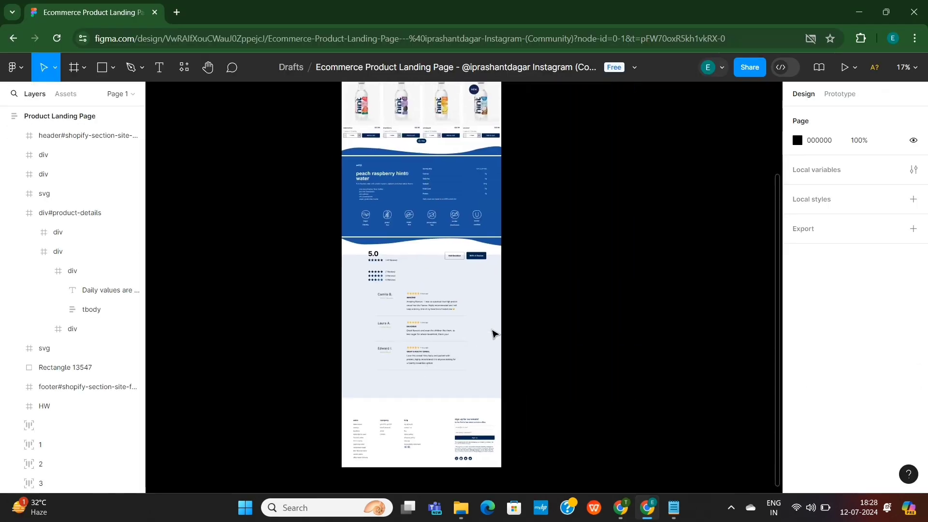
{"action": "scroll", "coordinate": [493, 332], "scroll_direction": "up", "scroll_amount": 5}
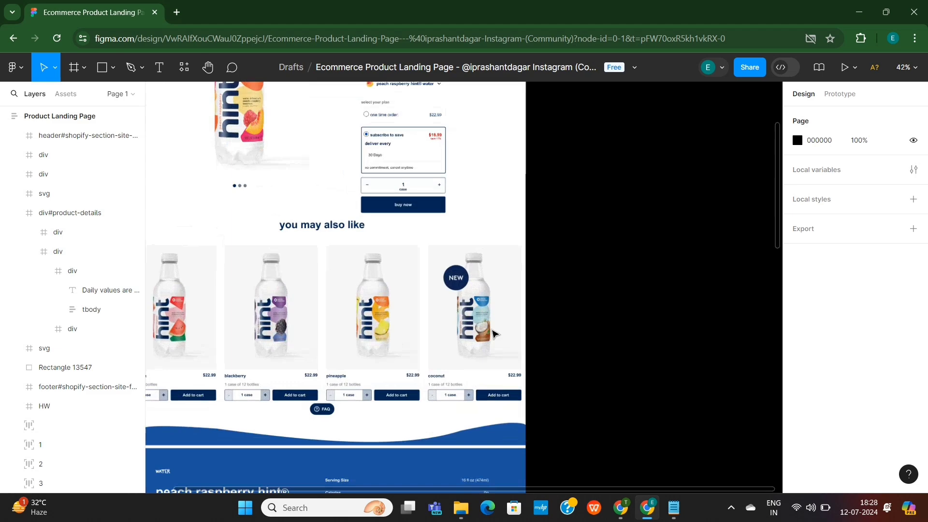
{"action": "scroll", "coordinate": [494, 332], "scroll_direction": "up", "scroll_amount": 10}
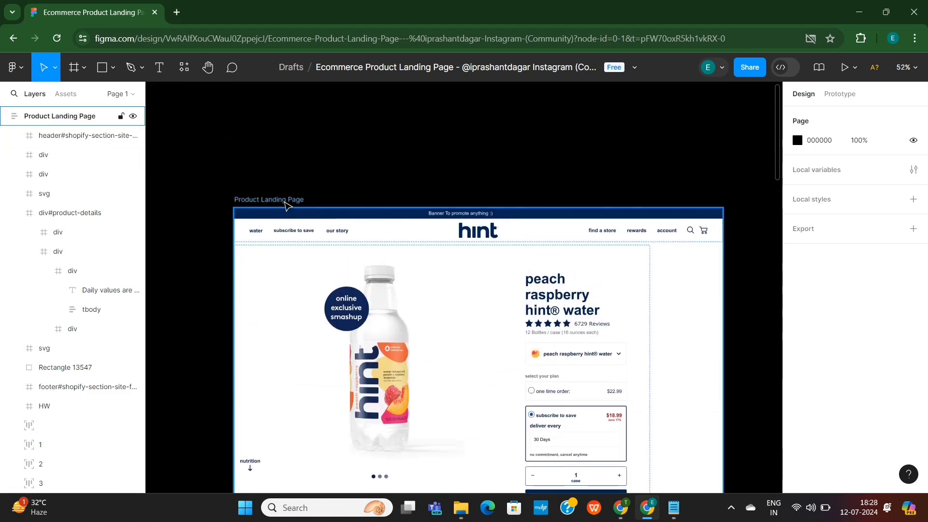
{"action": "left_click", "coordinate": [285, 200]}
{"action": "right_click", "coordinate": [284, 203]}
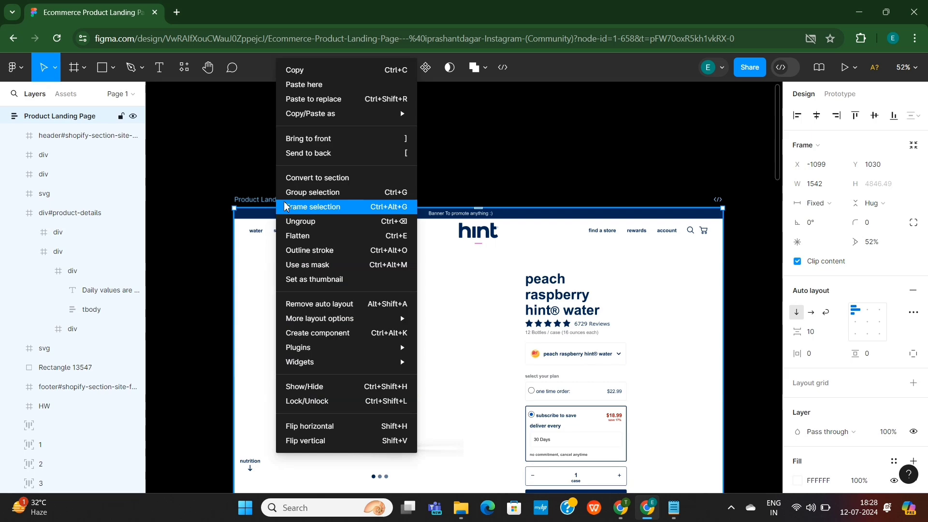
{"action": "mouse_move", "coordinate": [328, 351]}
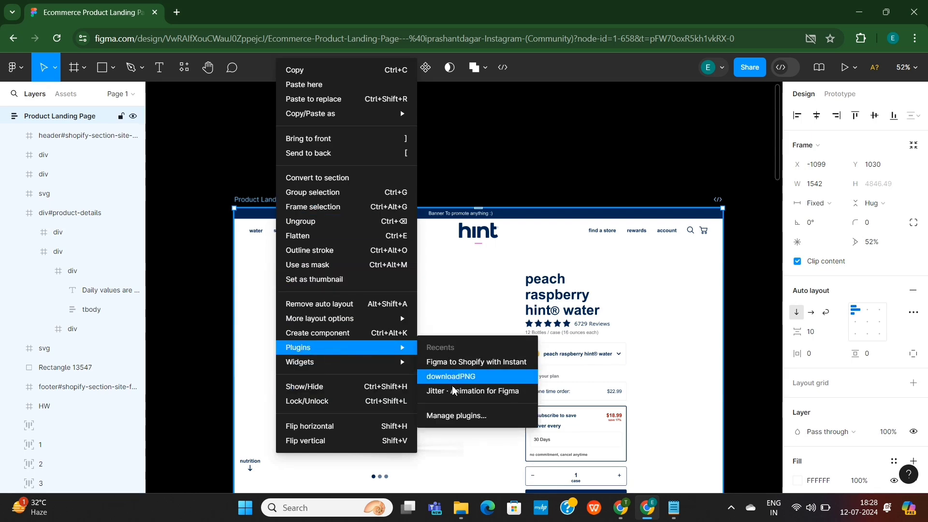
{"action": "left_click", "coordinate": [450, 416]}
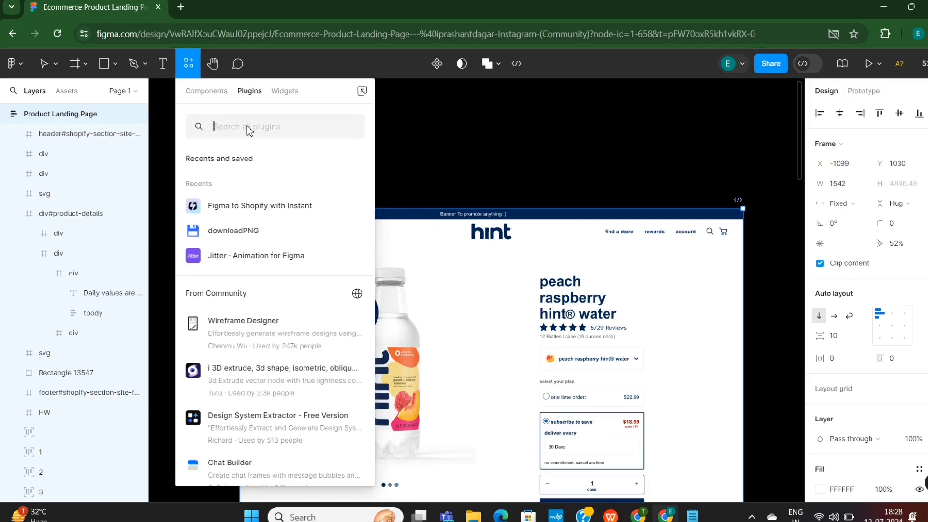
{"action": "type", "text": "figma to framer"}
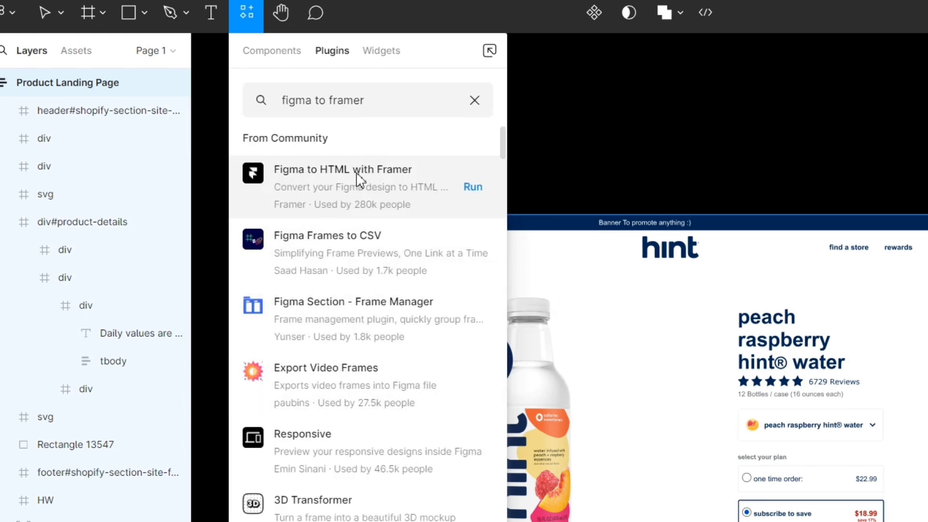
{"action": "left_click", "coordinate": [473, 187]}
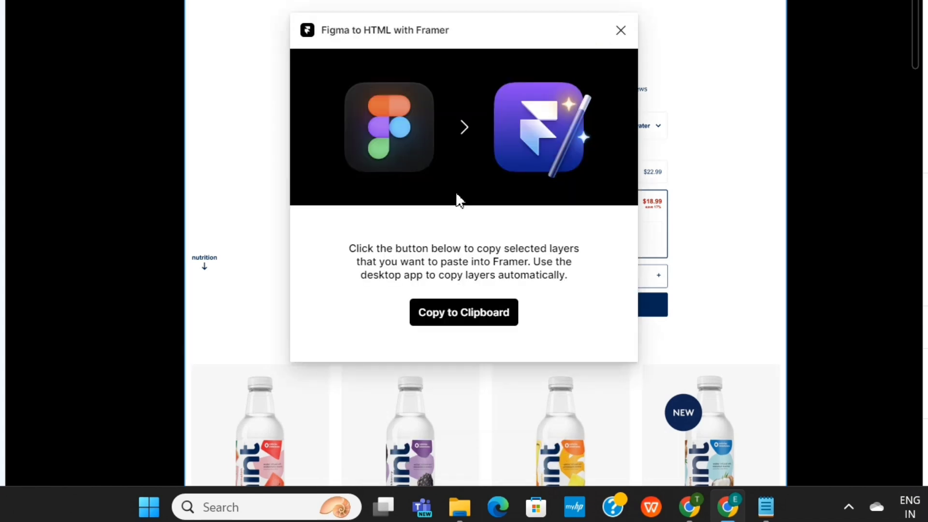
{"action": "left_click", "coordinate": [464, 312]}
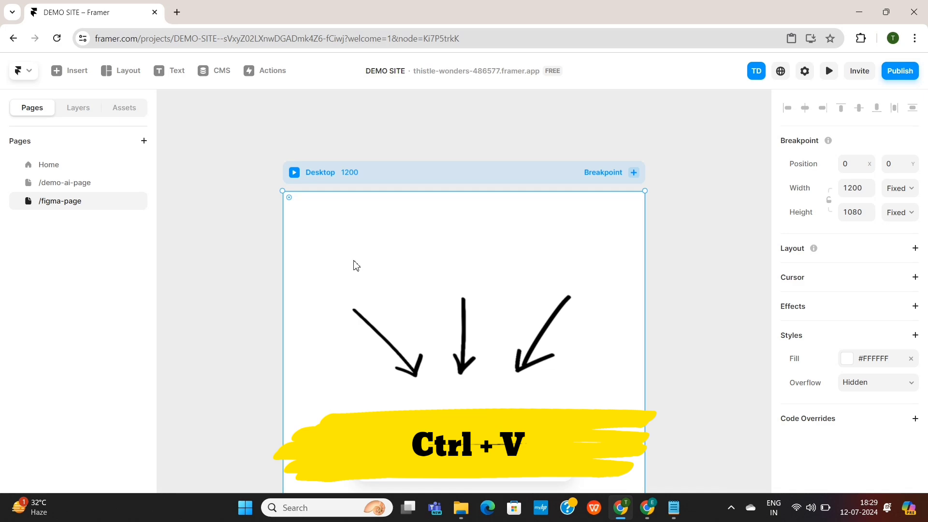
Paste the copied Figma design onto /figma-page and compare it with the Figma file.
{"action": "key", "text": "ctrl+v"}
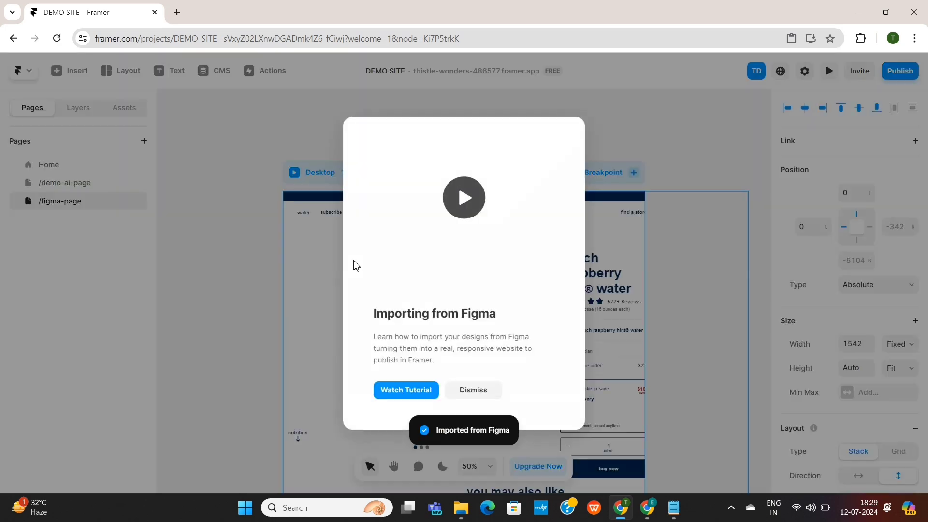
{"action": "key", "text": "Escape"}
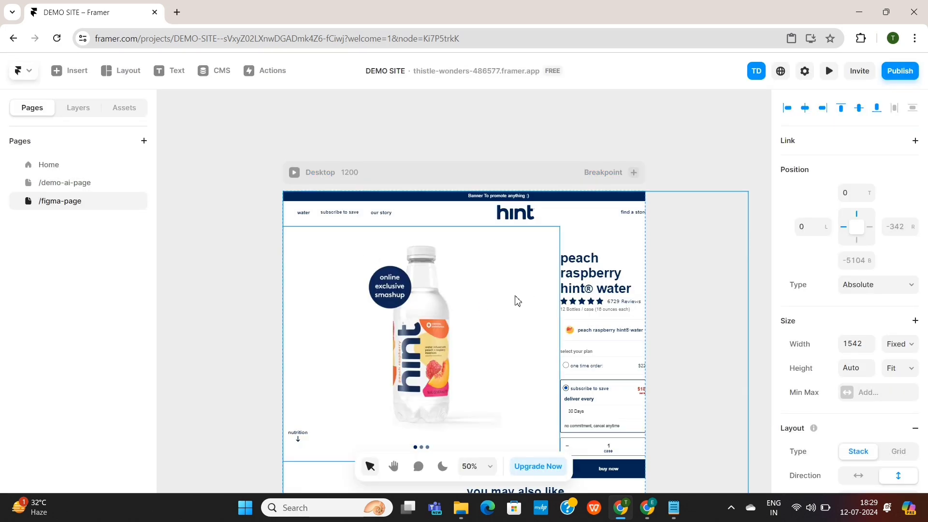
{"action": "scroll", "coordinate": [515, 300], "scroll_direction": "down", "scroll_amount": 4}
{"action": "left_click", "coordinate": [648, 508]}
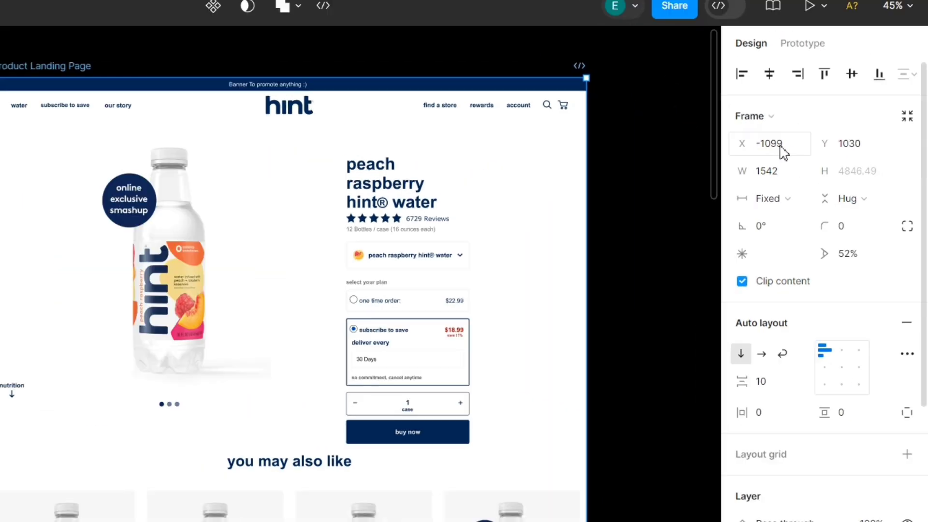
{"action": "key", "text": "alt+Tab"}
Resize the Desktop frame to 1542 wide by 4846 tall.
{"action": "left_click", "coordinate": [873, 195]}
{"action": "type", "text": "1600"}
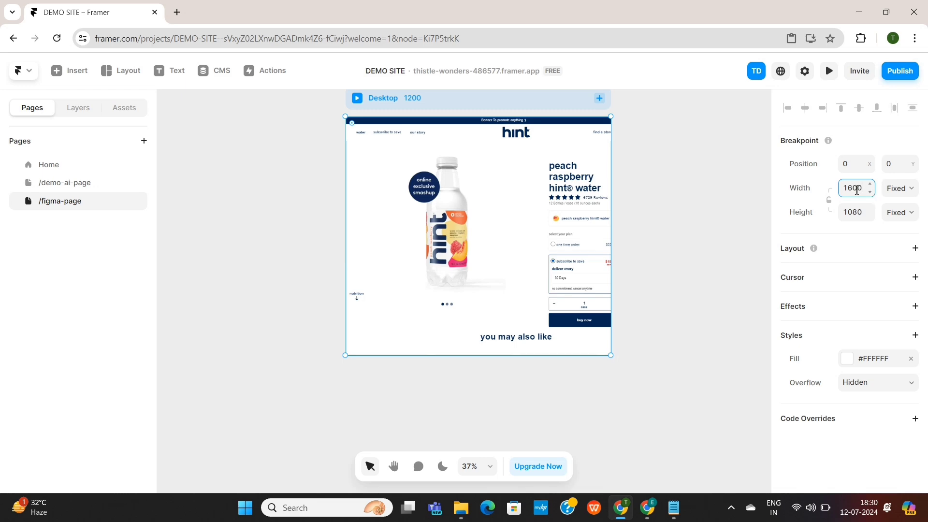
{"action": "key", "text": "Return"}
{"action": "type", "text": "1542"}
{"action": "key", "text": "Return"}
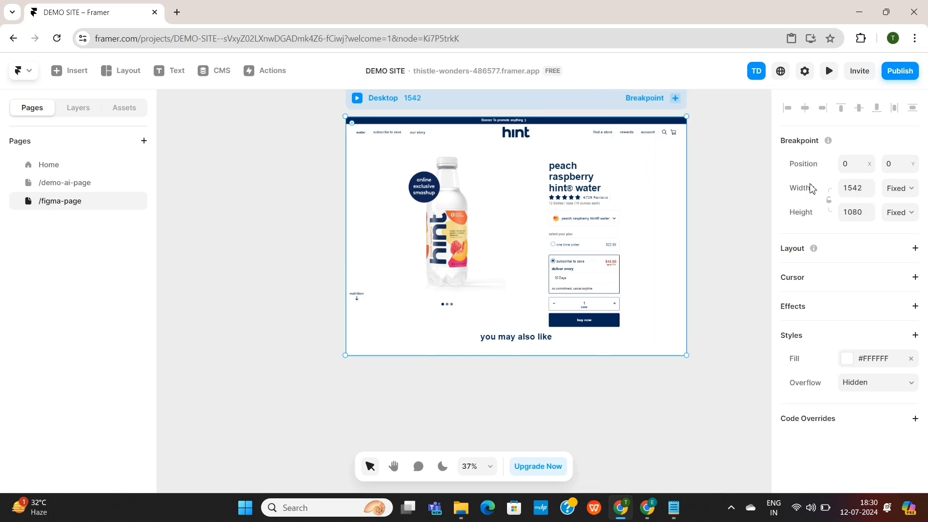
{"action": "left_click", "coordinate": [859, 212]}
{"action": "type", "text": "4846.4"}
{"action": "key", "text": "Return"}
{"action": "scroll", "coordinate": [646, 269], "scroll_direction": "down", "scroll_amount": 10}
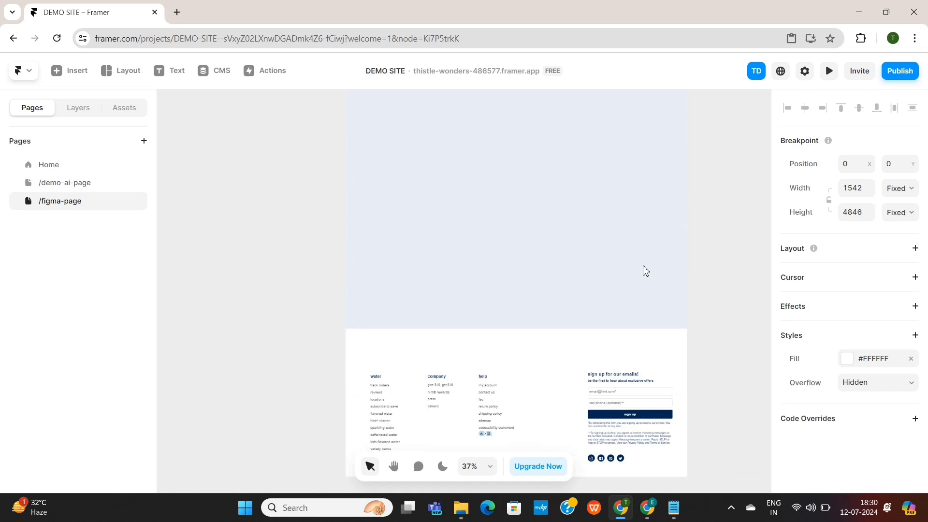
Change the nutrition section heading to 'Add your content here'.
{"action": "type", "text": "ntent"}
{"action": "type", "text": " here"}
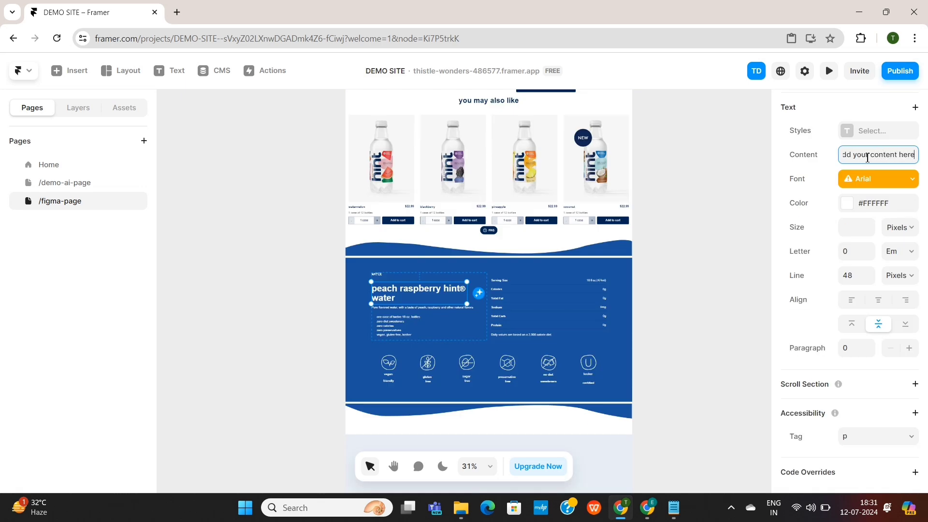
{"action": "key", "text": "Return"}
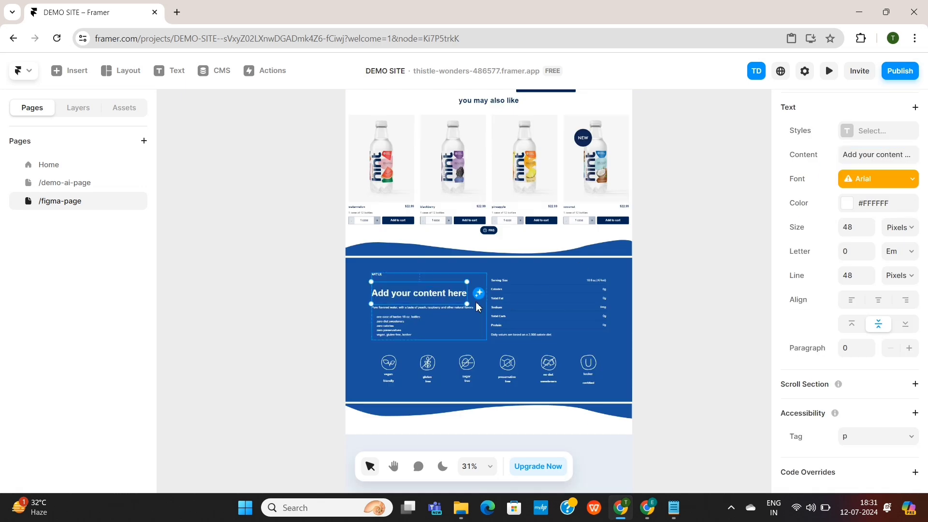
{"action": "scroll", "coordinate": [538, 303], "scroll_direction": "up", "scroll_amount": 5}
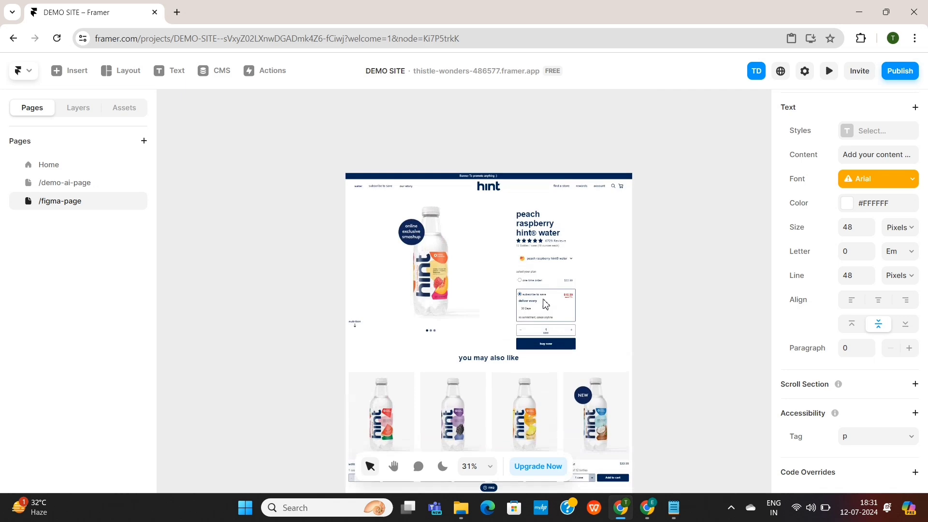
{"action": "scroll", "coordinate": [544, 303], "scroll_direction": "down", "scroll_amount": 10}
{"action": "scroll", "coordinate": [546, 304], "scroll_direction": "down", "scroll_amount": 2}
Select the empty section above the footer and compare the page against the Figma design.
{"action": "left_click", "coordinate": [520, 216]}
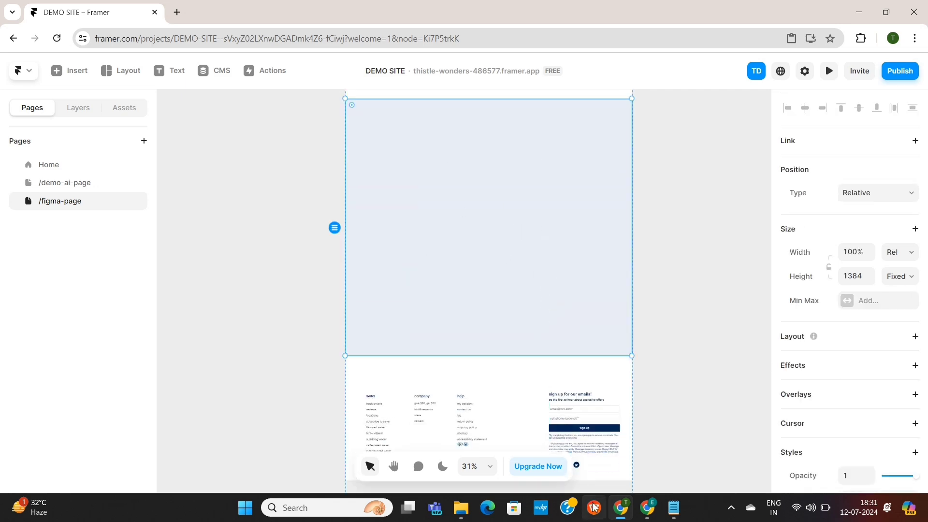
{"action": "left_click", "coordinate": [648, 515]}
{"action": "scroll", "coordinate": [511, 385], "scroll_direction": "down", "scroll_amount": 10}
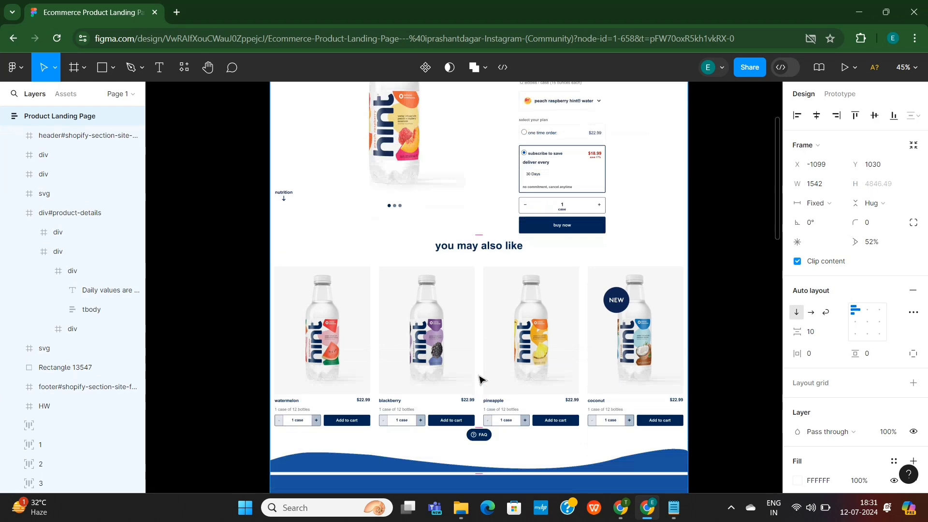
{"action": "scroll", "coordinate": [447, 415], "scroll_direction": "down", "scroll_amount": 6}
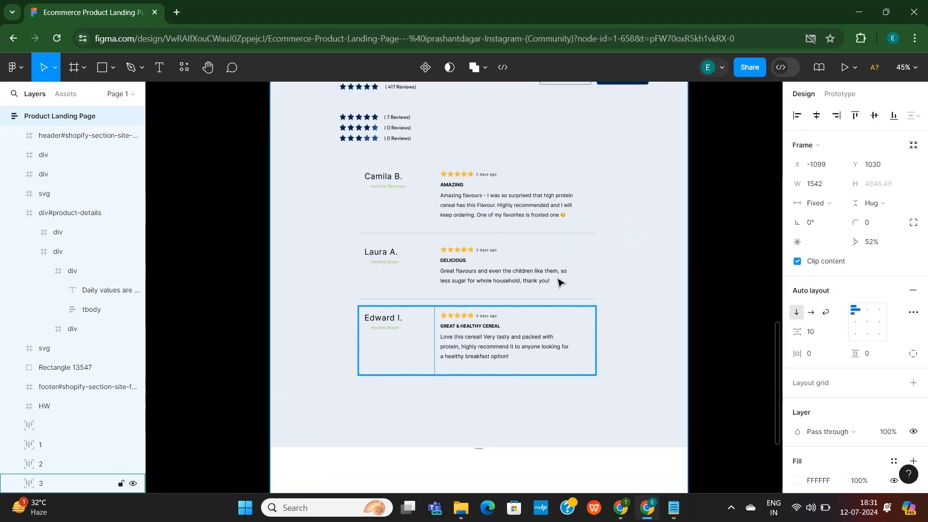
{"action": "scroll", "coordinate": [533, 314], "scroll_direction": "up", "scroll_amount": 1}
{"action": "scroll", "coordinate": [533, 314], "scroll_direction": "down", "scroll_amount": 3}
{"action": "key", "text": "alt+Tab"}
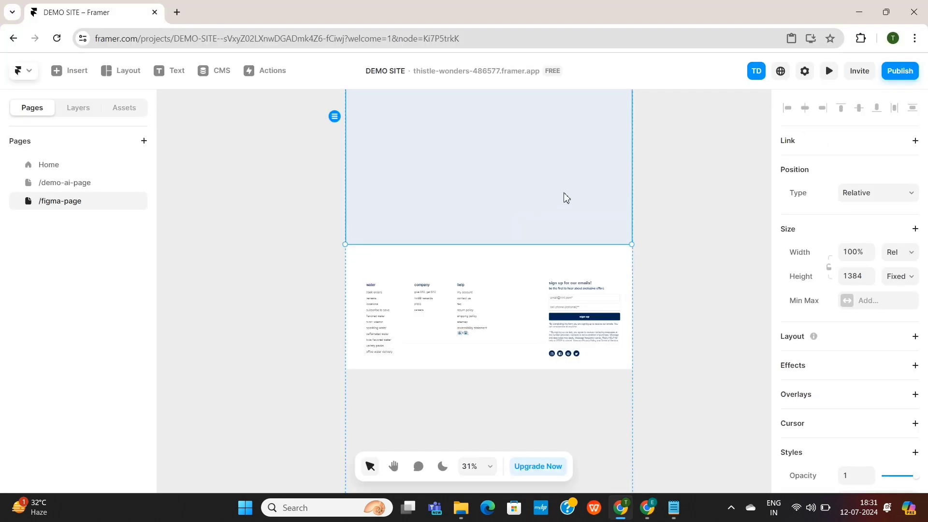
Preview /figma-page, scroll through it, and paste the copied design into the page.
{"action": "left_click", "coordinate": [828, 71]}
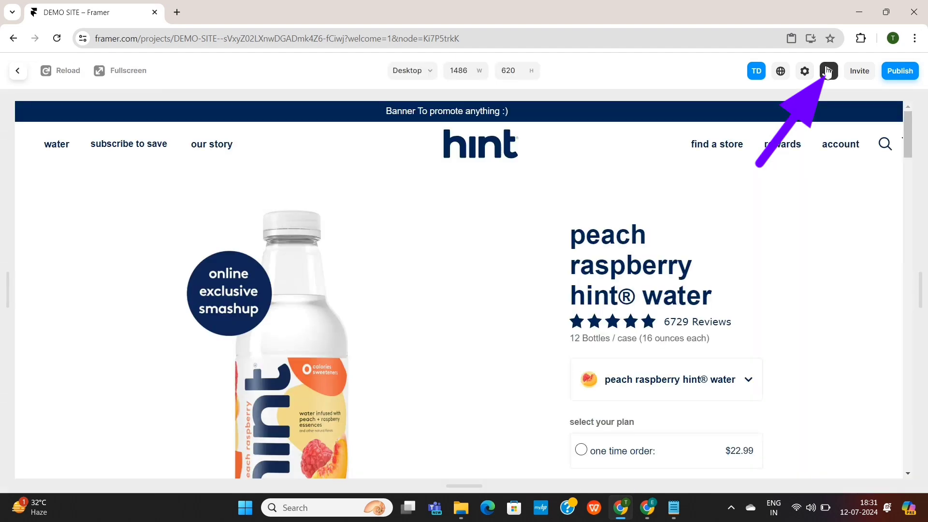
{"action": "scroll", "coordinate": [551, 256], "scroll_direction": "down", "scroll_amount": 20}
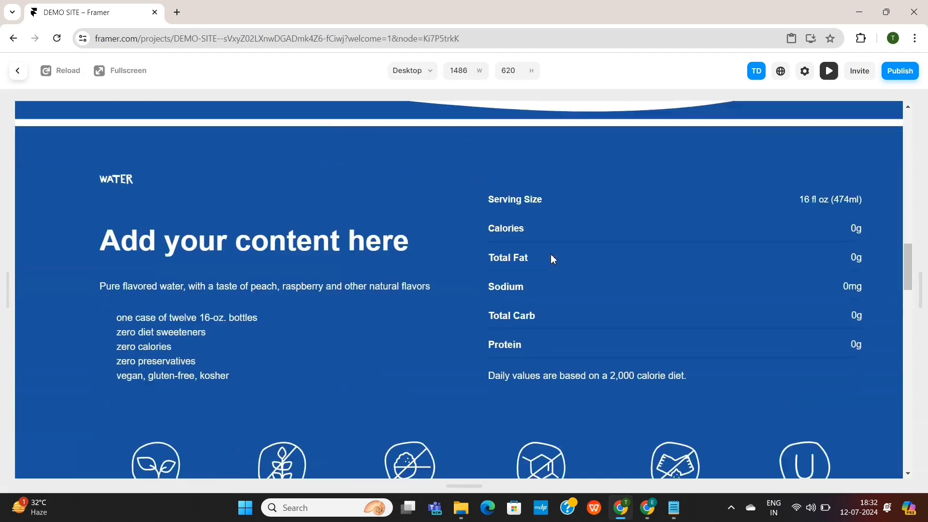
{"action": "scroll", "coordinate": [552, 256], "scroll_direction": "down", "scroll_amount": 10}
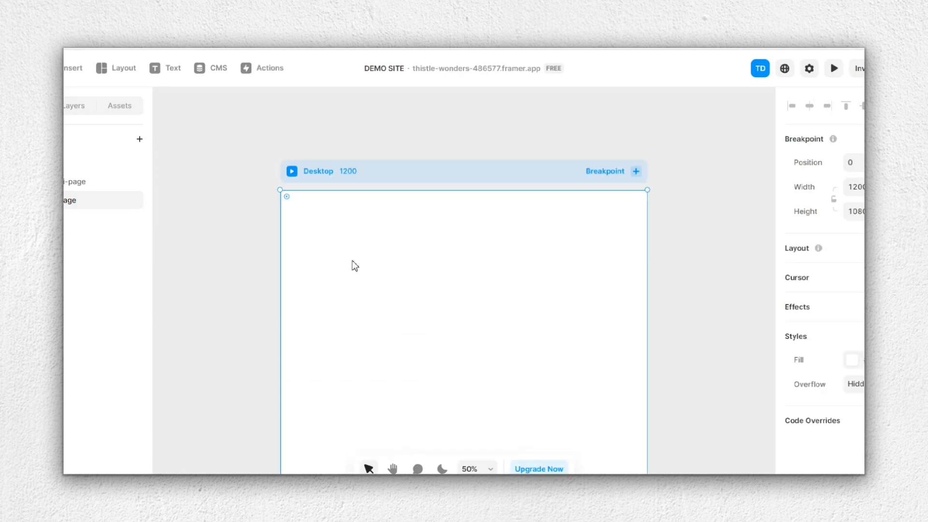
{"action": "key", "text": "ctrl+v"}
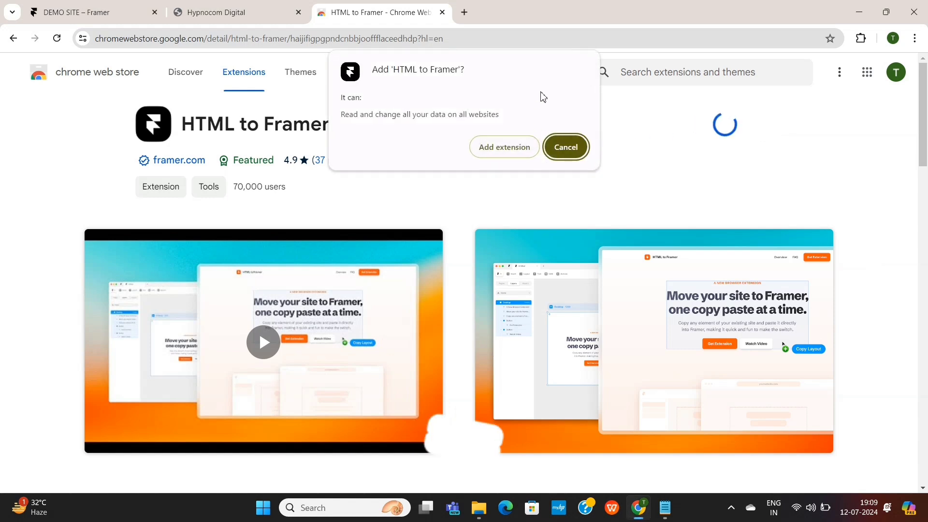
Add the HTML to Framer extension to Chrome and look over the Hypnocom page.
{"action": "left_click", "coordinate": [508, 152]}
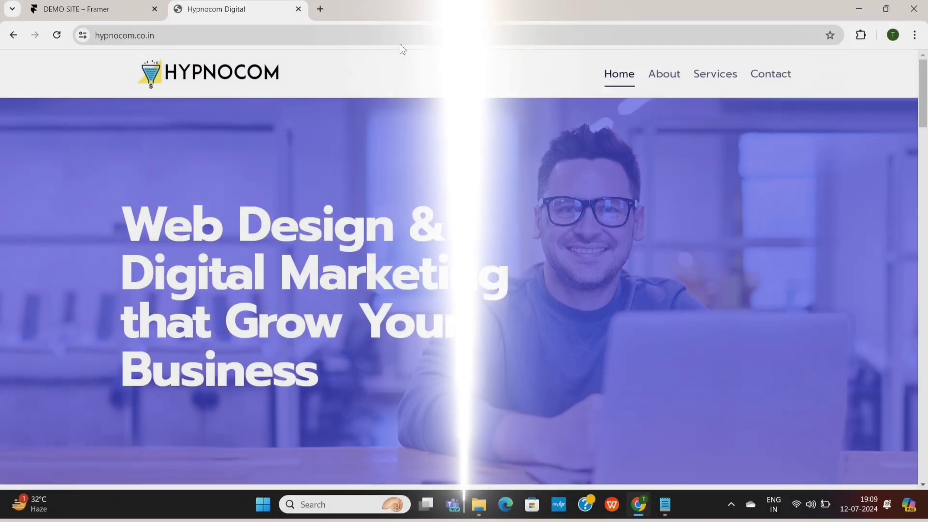
{"action": "scroll", "coordinate": [314, 251], "scroll_direction": "down", "scroll_amount": 5}
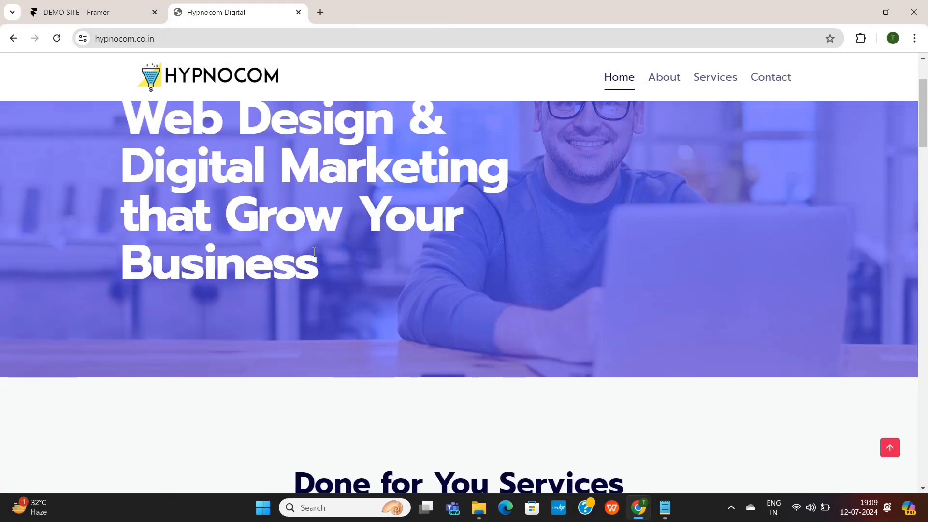
{"action": "scroll", "coordinate": [314, 255], "scroll_direction": "down", "scroll_amount": 10}
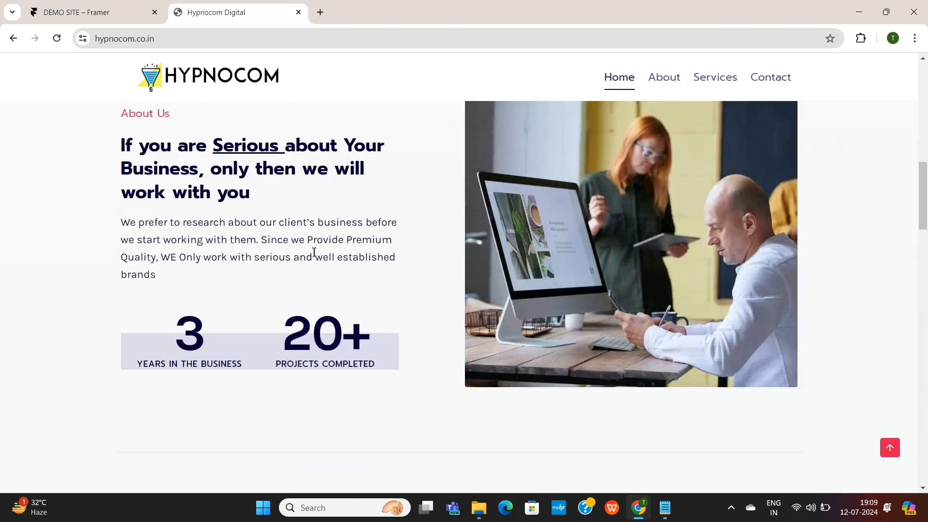
{"action": "scroll", "coordinate": [314, 252], "scroll_direction": "up", "scroll_amount": 12}
{"action": "scroll", "coordinate": [314, 252], "scroll_direction": "up", "scroll_amount": 3}
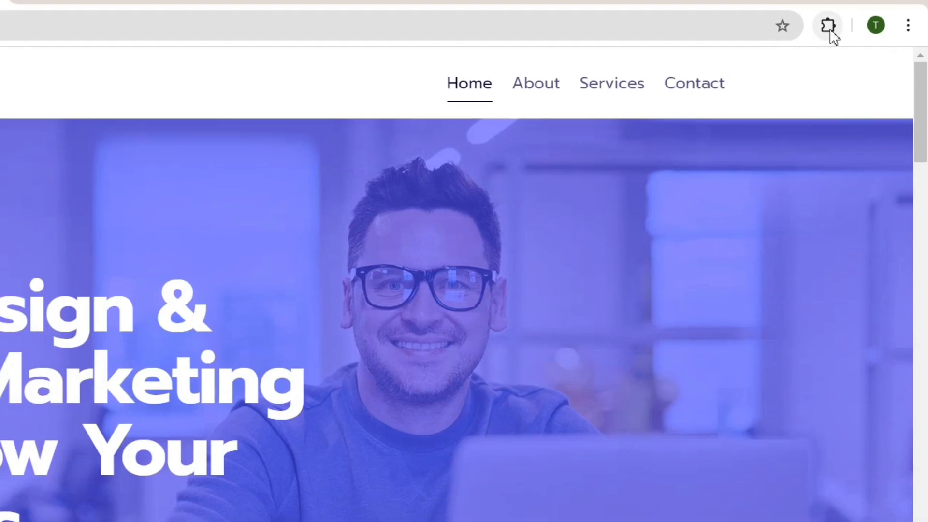
Launch HTML to Framer on Hypnocom and copy its sections, including Our Services.
{"action": "left_click", "coordinate": [828, 26]}
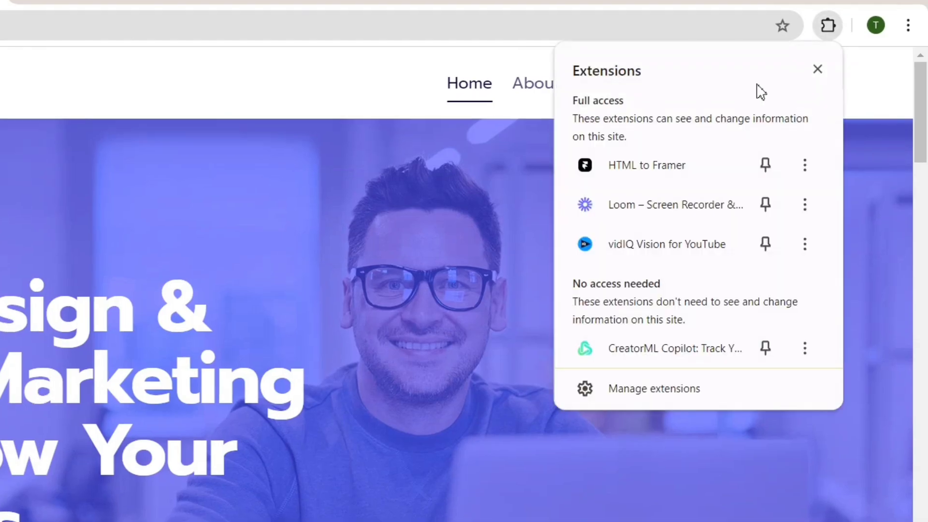
{"action": "left_click", "coordinate": [665, 180]}
{"action": "scroll", "coordinate": [236, 256], "scroll_direction": "down", "scroll_amount": 3}
{"action": "left_click", "coordinate": [237, 256]}
{"action": "scroll", "coordinate": [236, 256], "scroll_direction": "down", "scroll_amount": 3}
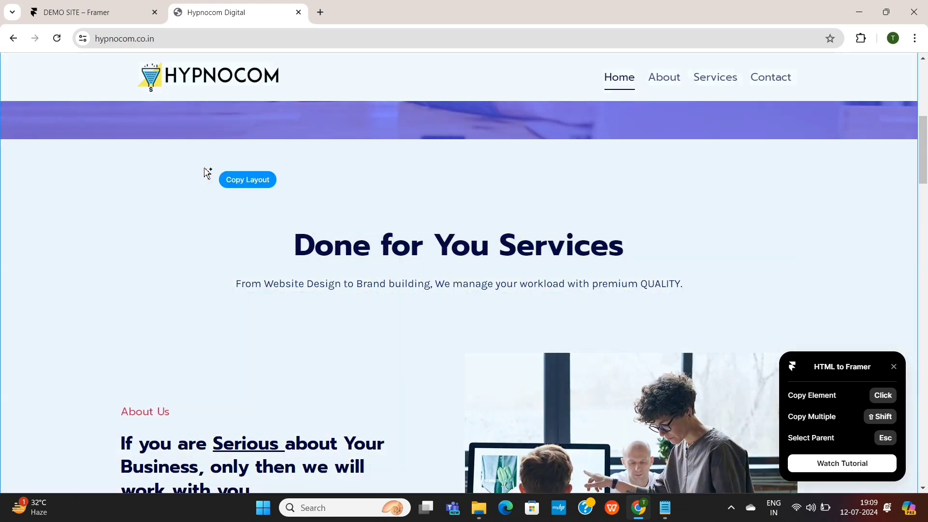
{"action": "left_click", "coordinate": [307, 269]}
{"action": "scroll", "coordinate": [306, 269], "scroll_direction": "down", "scroll_amount": 8}
{"action": "left_click", "coordinate": [436, 310]}
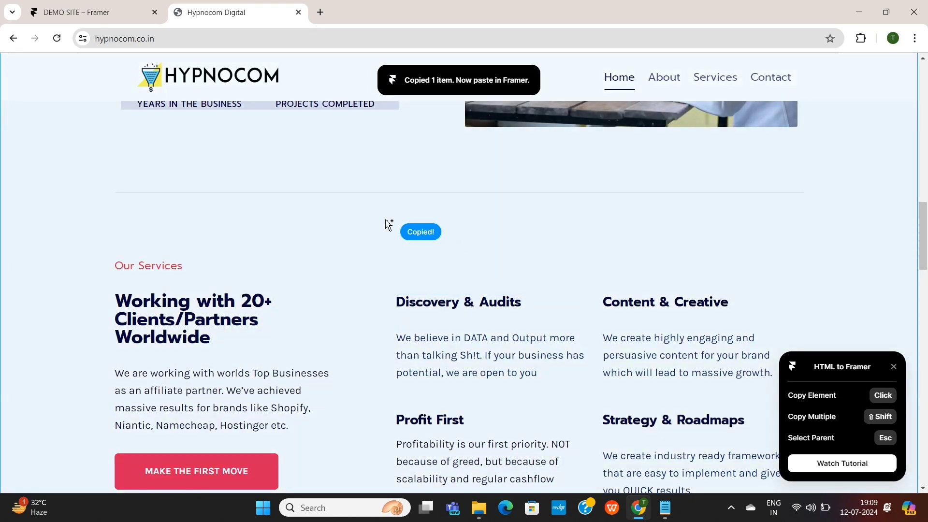
{"action": "scroll", "coordinate": [390, 223], "scroll_direction": "down", "scroll_amount": 5}
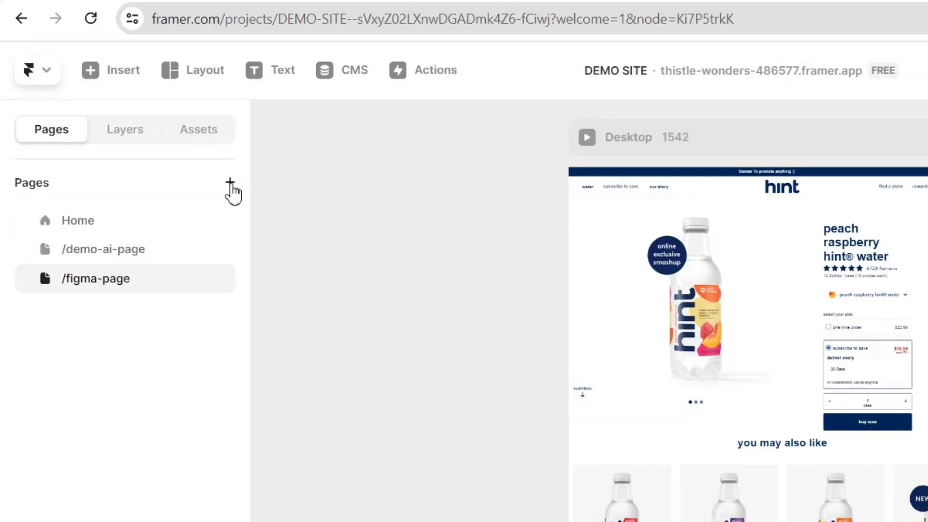
Add a new blank page and paste the copied Hypnocom layout into it.
{"action": "left_click", "coordinate": [230, 184]}
{"action": "left_click", "coordinate": [257, 200]}
{"action": "key", "text": "ctrl+v"}
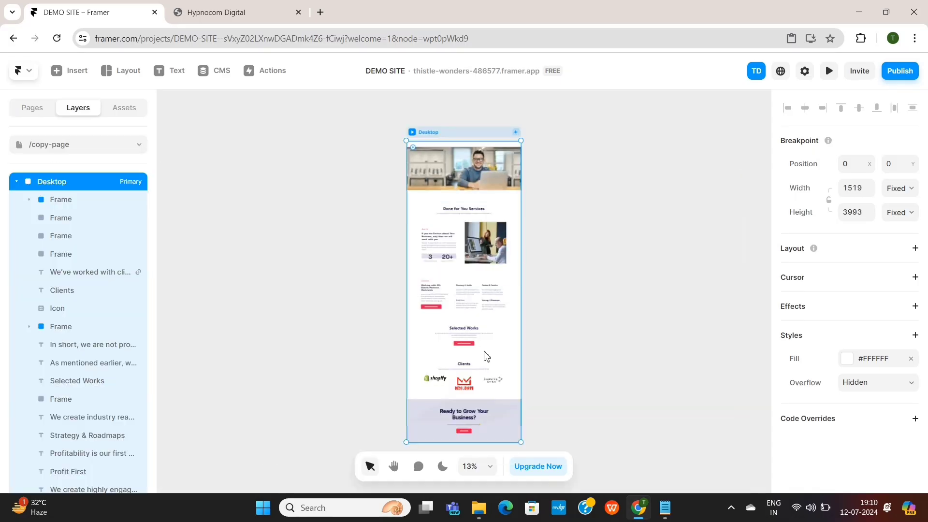
{"action": "scroll", "coordinate": [464, 241], "scroll_direction": "down", "scroll_amount": 1}
{"action": "scroll", "coordinate": [457, 220], "scroll_direction": "up", "scroll_amount": 2}
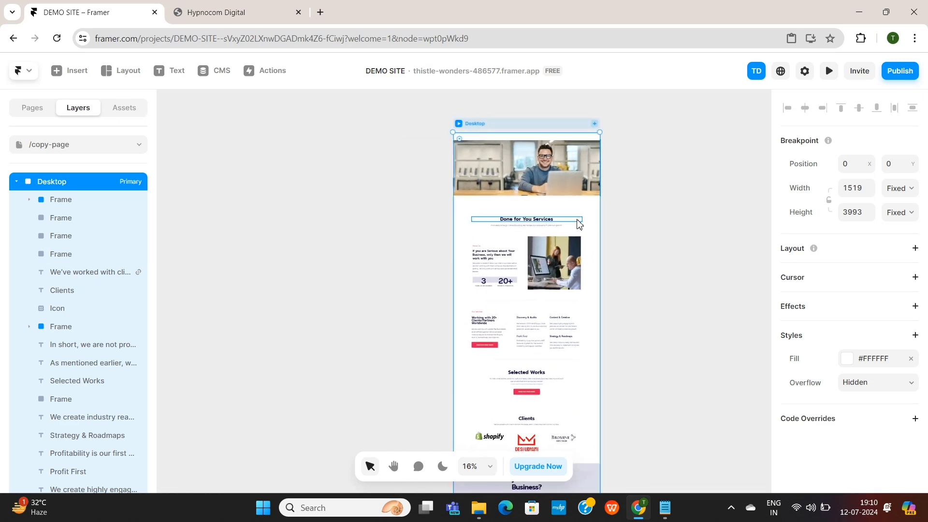
{"action": "scroll", "coordinate": [579, 224], "scroll_direction": "up", "scroll_amount": 5}
Reword the About Us heading and its paragraph using the AI rewrite button.
{"action": "left_click", "coordinate": [468, 237]}
{"action": "left_click", "coordinate": [388, 328]}
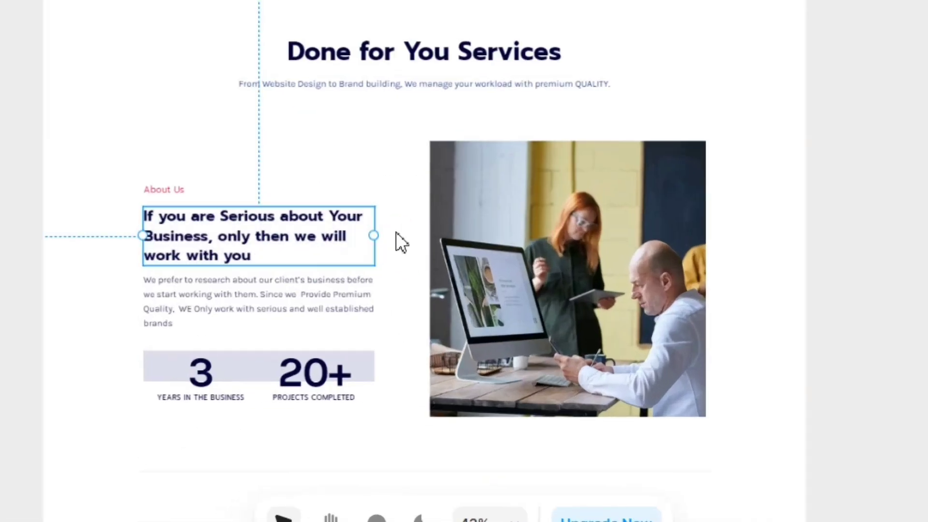
{"action": "left_click", "coordinate": [396, 235]}
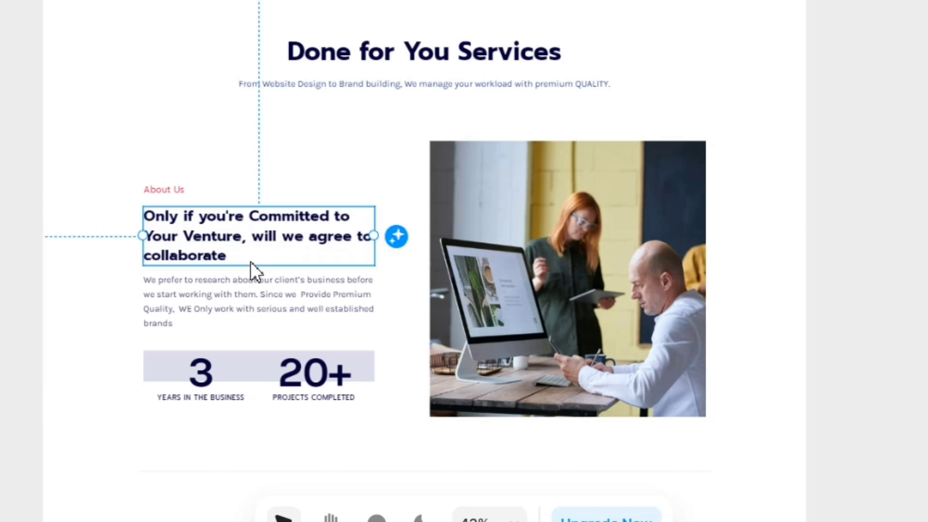
{"action": "left_click", "coordinate": [237, 305]}
{"action": "left_click", "coordinate": [394, 301]}
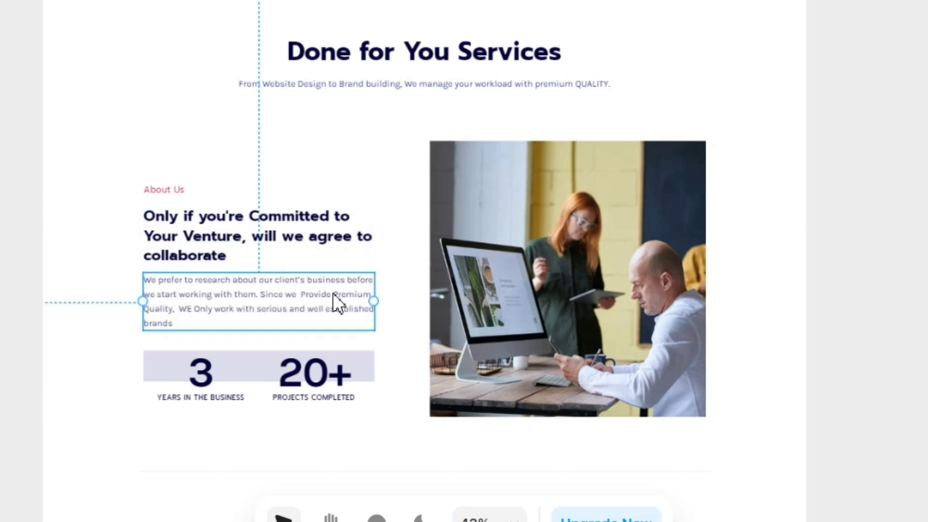
{"action": "left_click", "coordinate": [524, 281]}
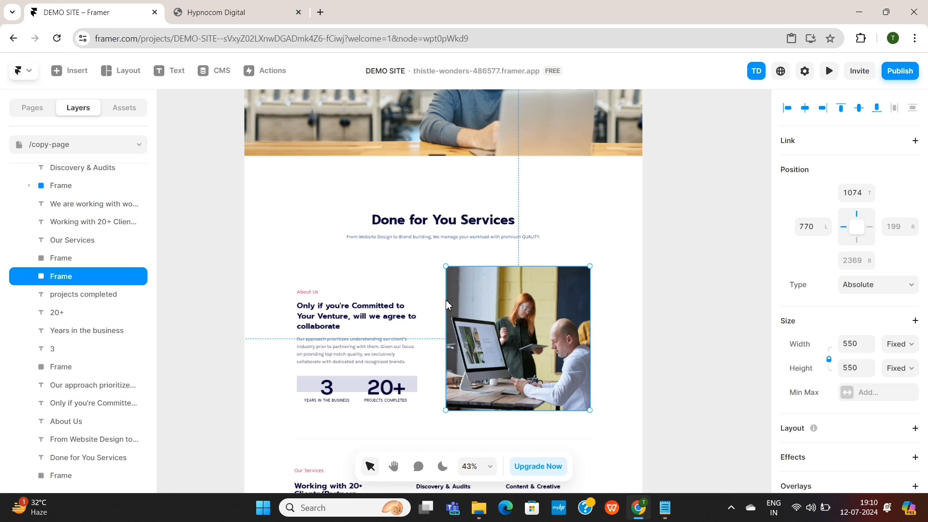
{"action": "scroll", "coordinate": [419, 283], "scroll_direction": "up", "scroll_amount": 5}
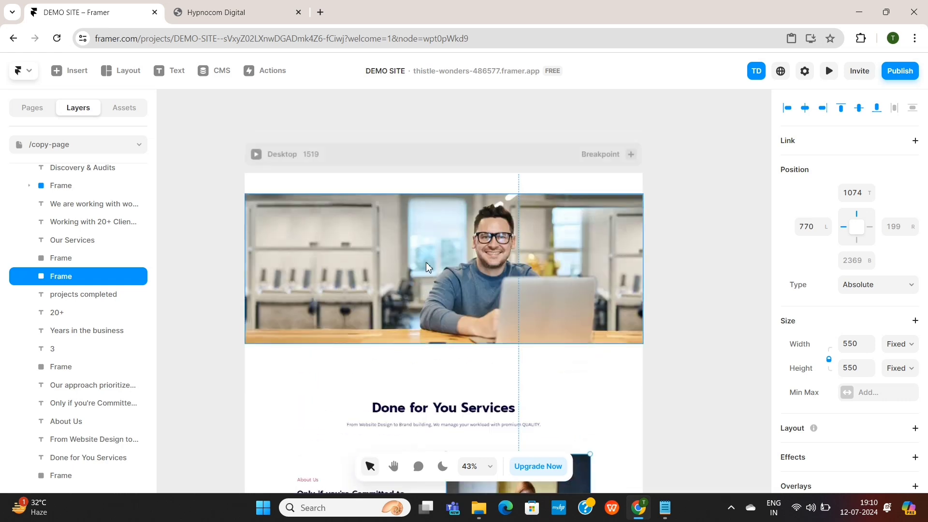
Copy the Hypnocom hero with HTML to Framer and paste it onto the DEMO SITE copy-page.
{"action": "left_click", "coordinate": [456, 267]}
{"action": "left_click", "coordinate": [207, 12]}
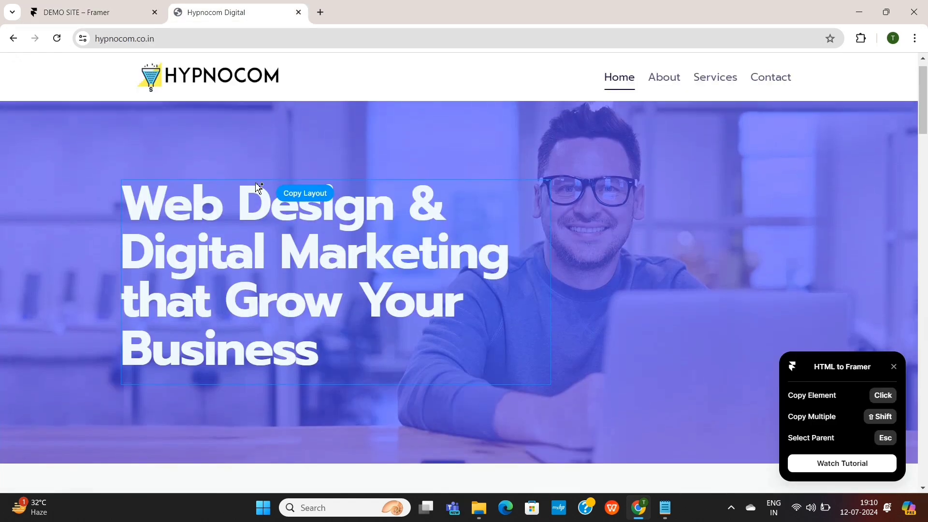
{"action": "left_click", "coordinate": [254, 168]}
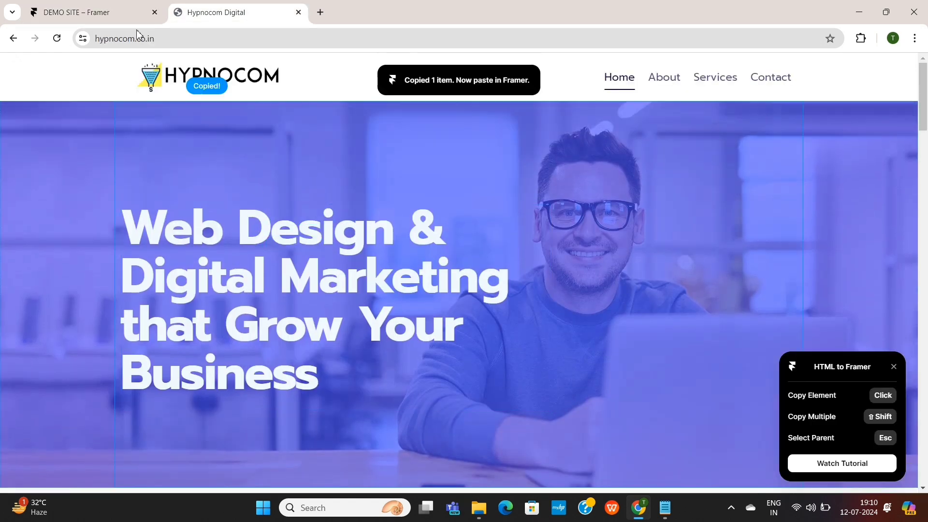
{"action": "left_click", "coordinate": [106, 7]}
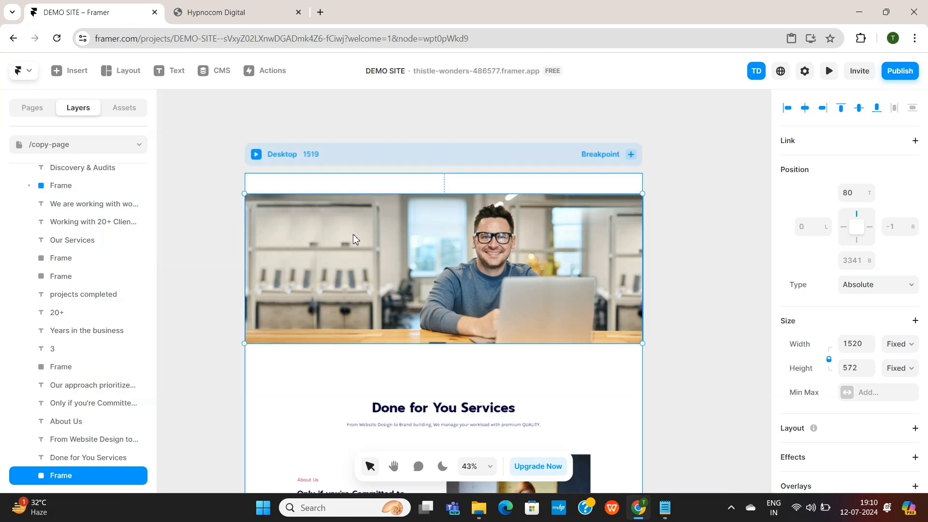
{"action": "key", "text": "ctrl+v"}
Preview the copy-page as a live site, then return to editing.
{"action": "key", "text": "ctrl+p"}
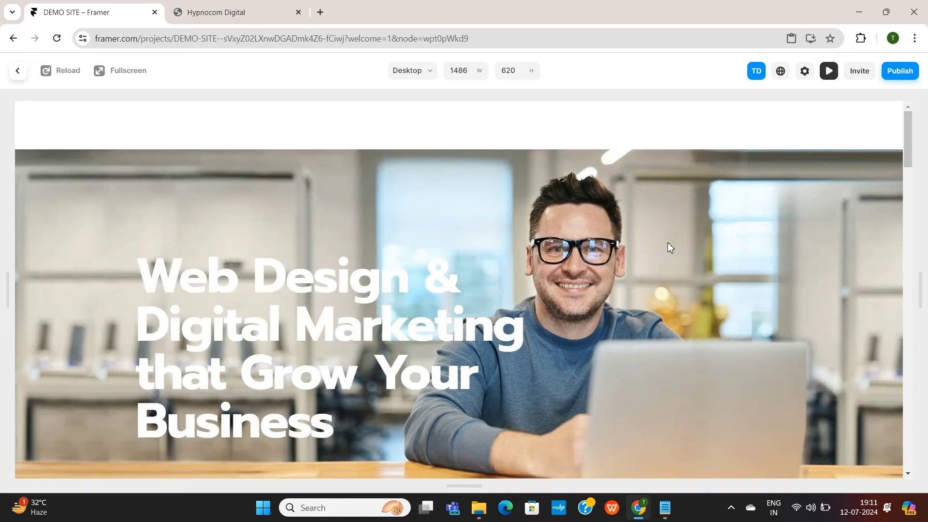
{"action": "scroll", "coordinate": [549, 290], "scroll_direction": "down", "scroll_amount": 15}
{"action": "scroll", "coordinate": [549, 290], "scroll_direction": "up", "scroll_amount": 15}
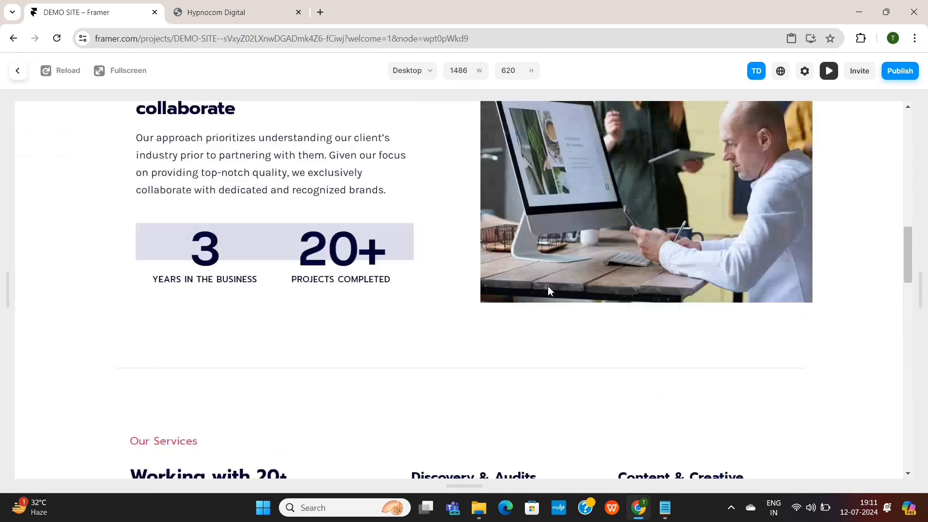
{"action": "left_click", "coordinate": [830, 71]}
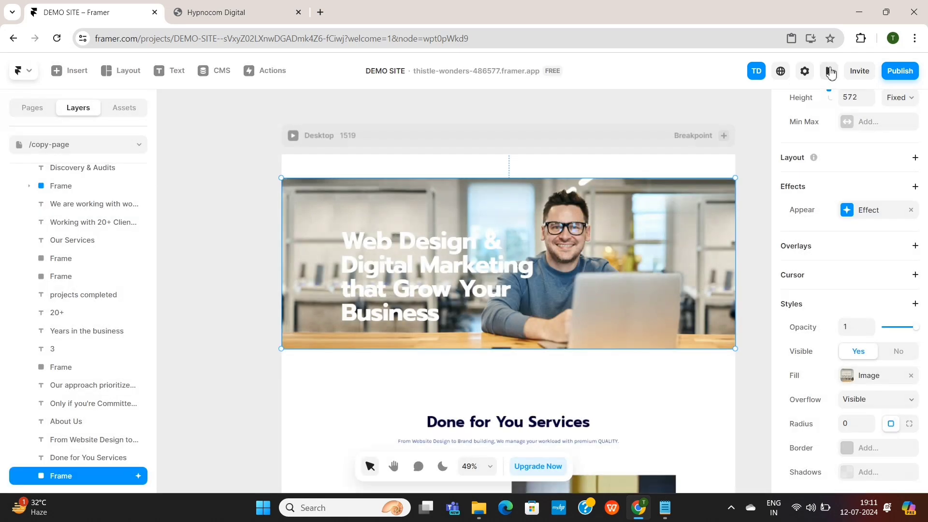
Scroll the Marketplace past New Templates like Tallinn and Accent to the 984-template listing.
{"action": "left_click", "coordinate": [899, 73]}
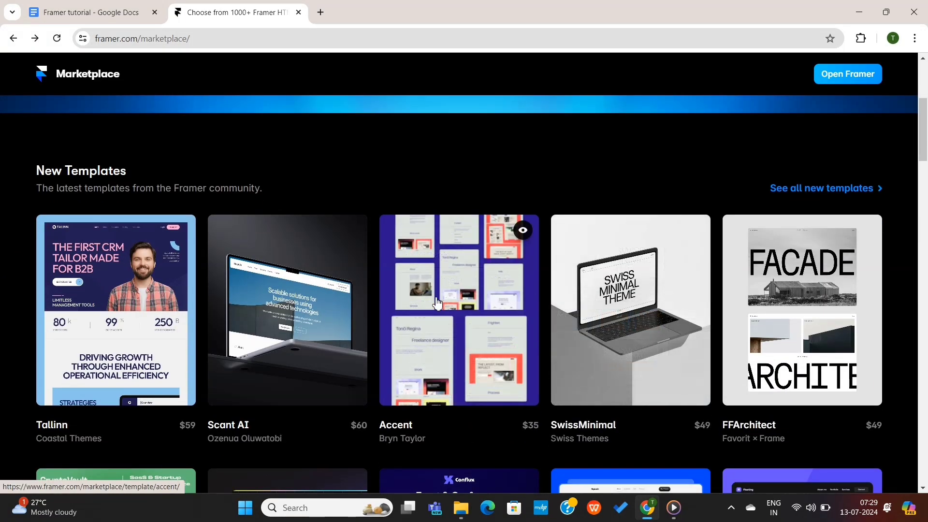
{"action": "scroll", "coordinate": [143, 323], "scroll_direction": "down", "scroll_amount": 2}
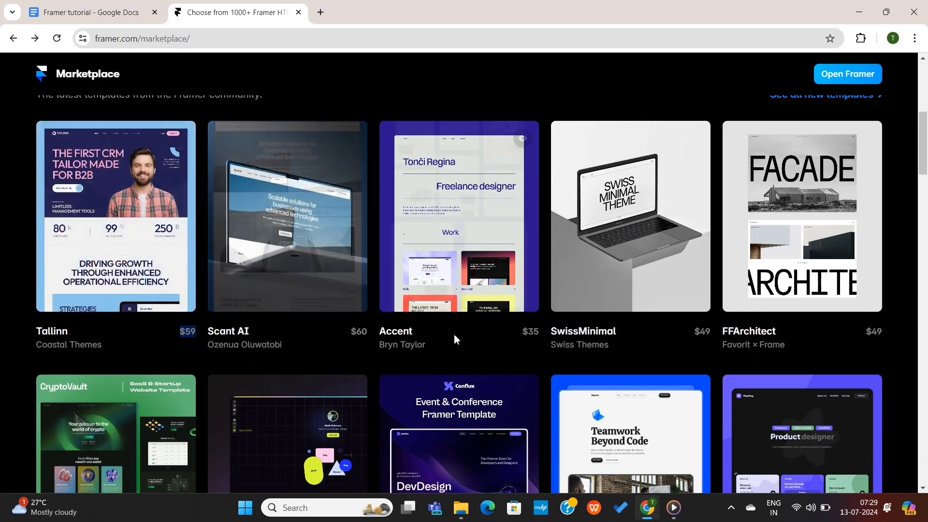
{"action": "scroll", "coordinate": [469, 347], "scroll_direction": "down", "scroll_amount": 3}
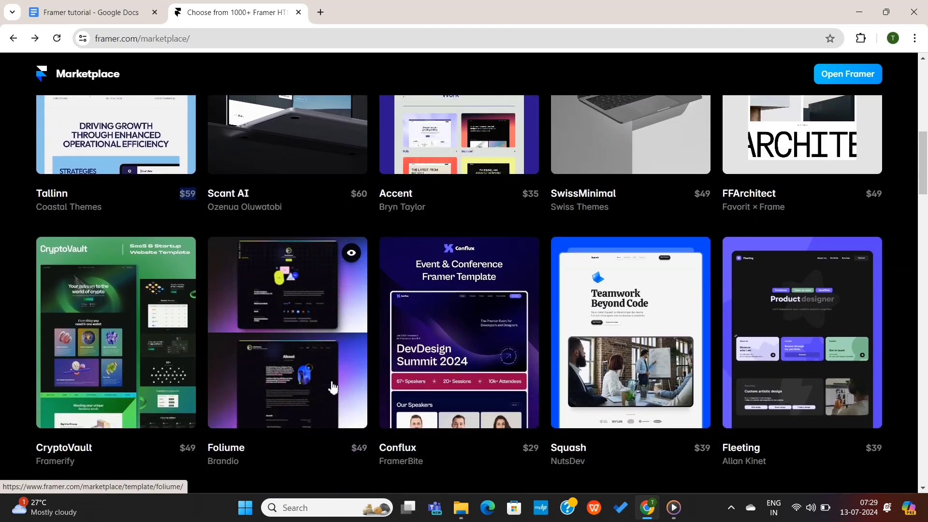
{"action": "scroll", "coordinate": [332, 387], "scroll_direction": "down", "scroll_amount": 12}
{"action": "scroll", "coordinate": [332, 387], "scroll_direction": "up", "scroll_amount": 4}
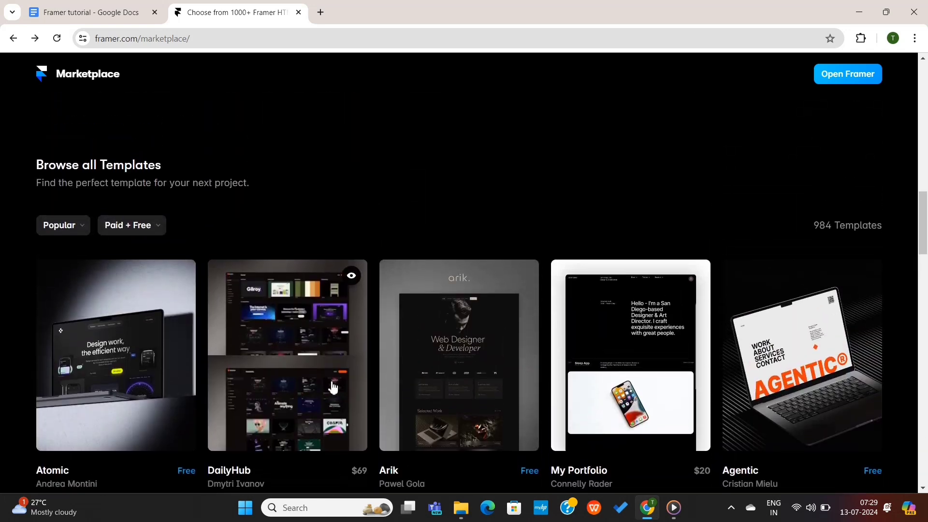
Filter the template listing to show only Free templates.
{"action": "left_click", "coordinate": [139, 308]}
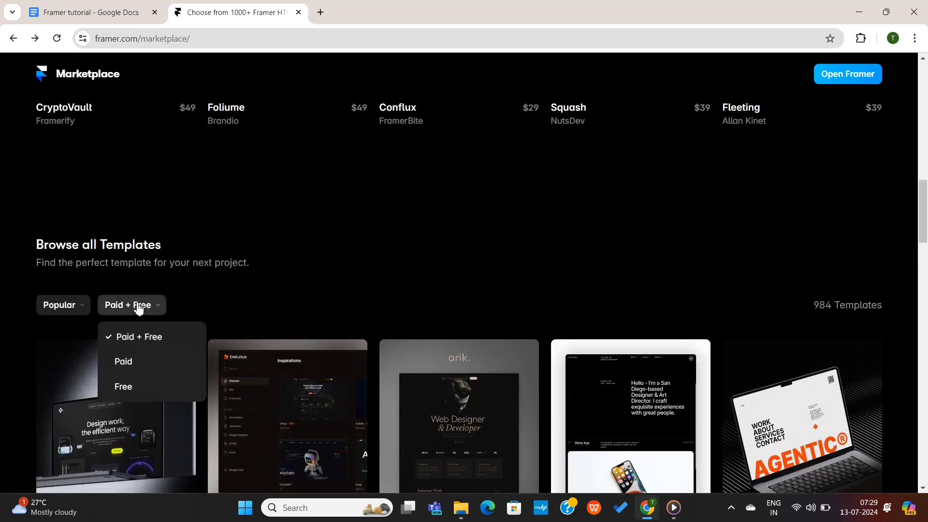
{"action": "left_click", "coordinate": [128, 386]}
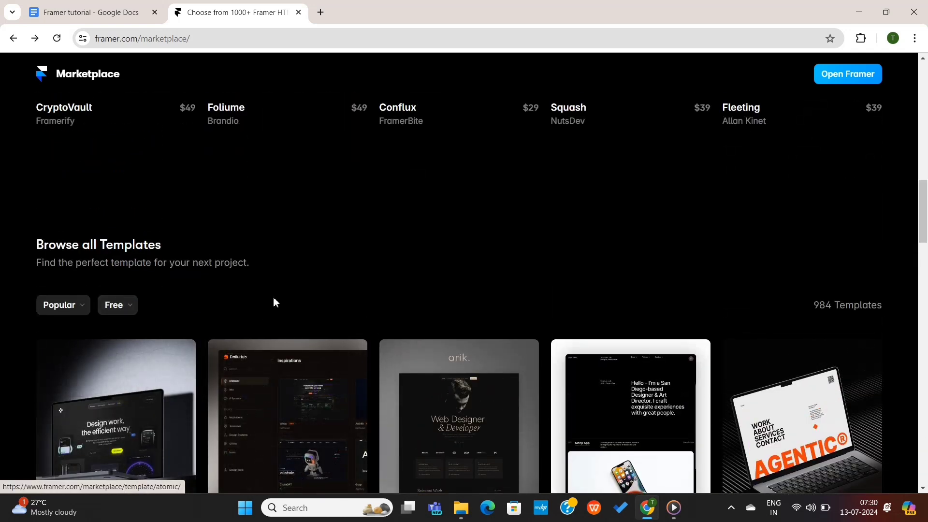
{"action": "scroll", "coordinate": [323, 285], "scroll_direction": "down", "scroll_amount": 4}
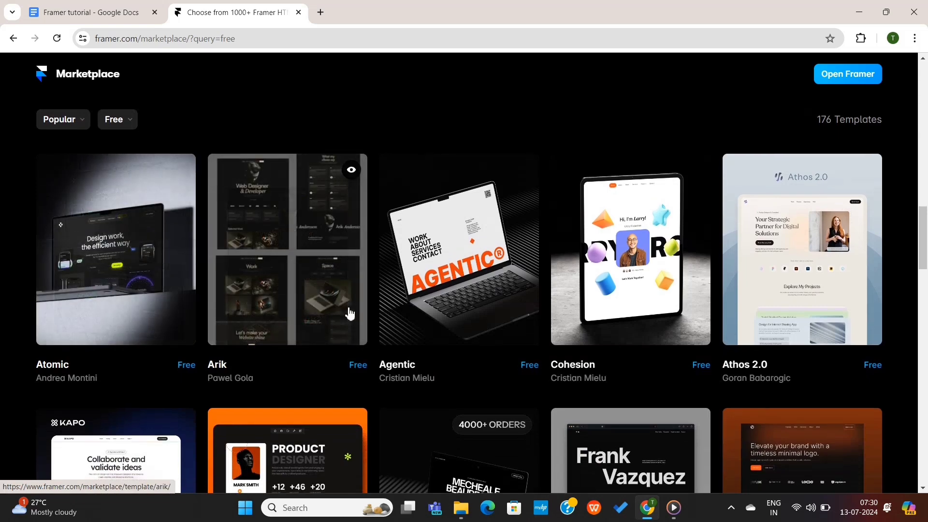
{"action": "scroll", "coordinate": [580, 314], "scroll_direction": "down", "scroll_amount": 1}
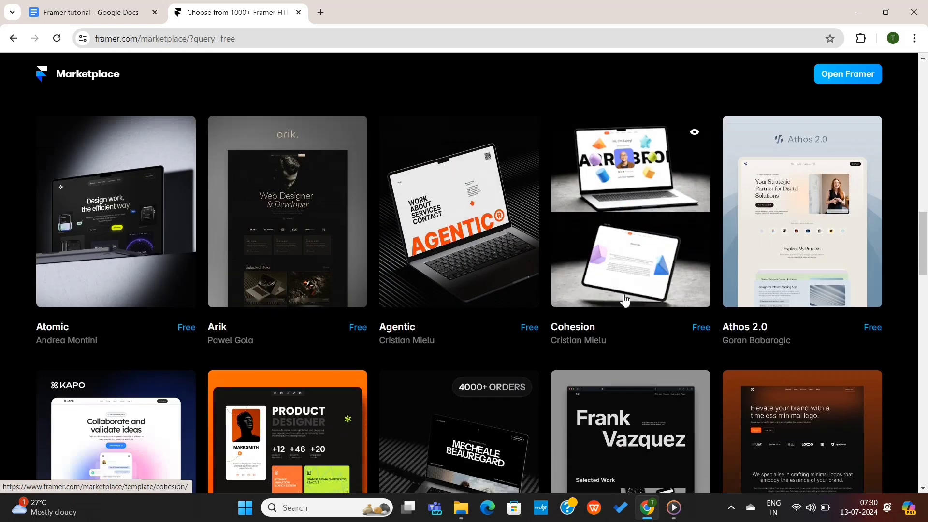
{"action": "scroll", "coordinate": [641, 335], "scroll_direction": "down", "scroll_amount": 6}
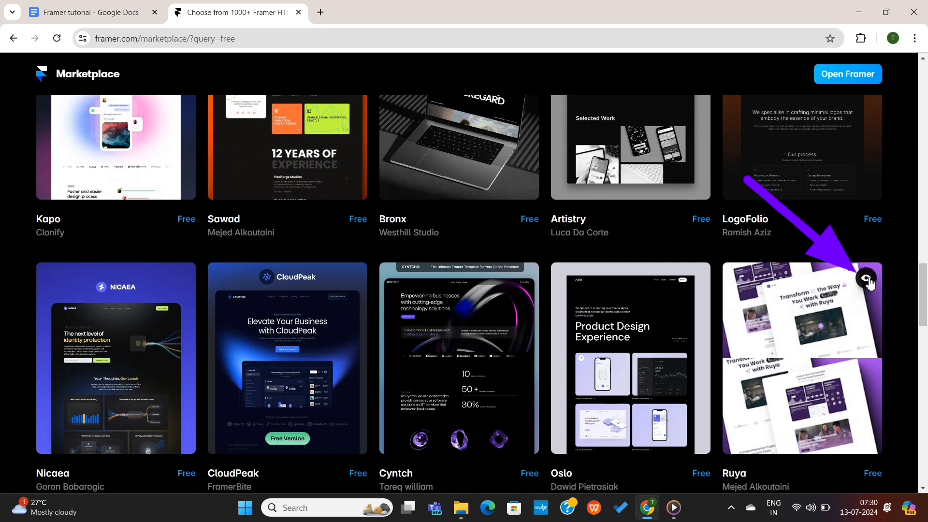
Preview the Ruya template and choose Use for FREE.
{"action": "left_click", "coordinate": [867, 279]}
{"action": "scroll", "coordinate": [486, 277], "scroll_direction": "down", "scroll_amount": 5}
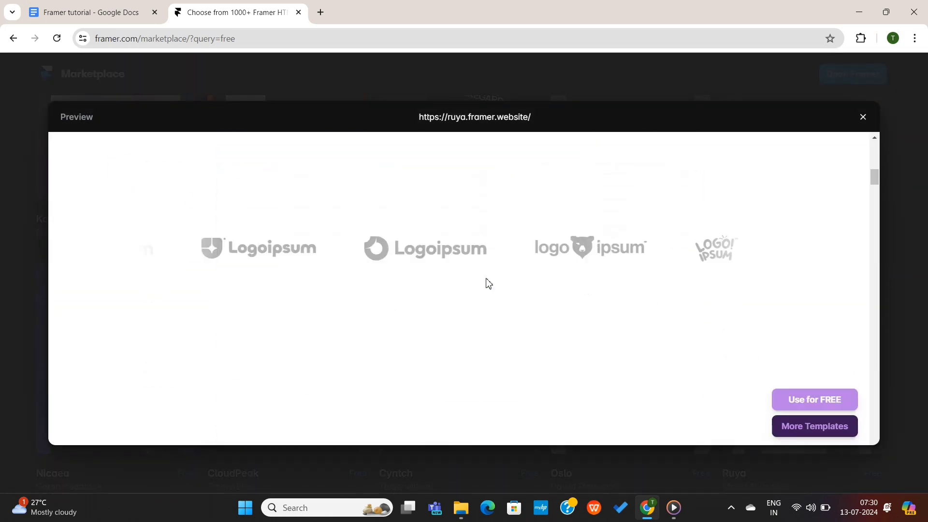
{"action": "scroll", "coordinate": [487, 280], "scroll_direction": "down", "scroll_amount": 10}
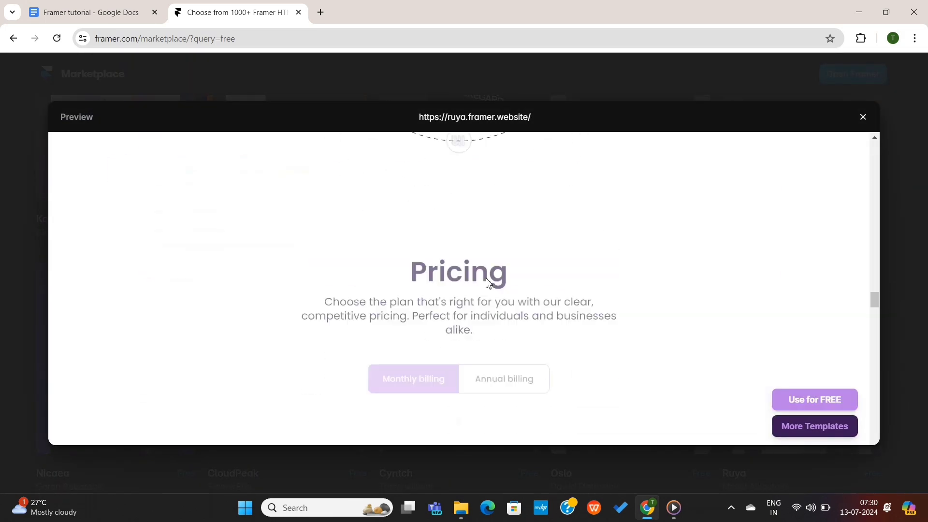
{"action": "scroll", "coordinate": [487, 282], "scroll_direction": "down", "scroll_amount": 5}
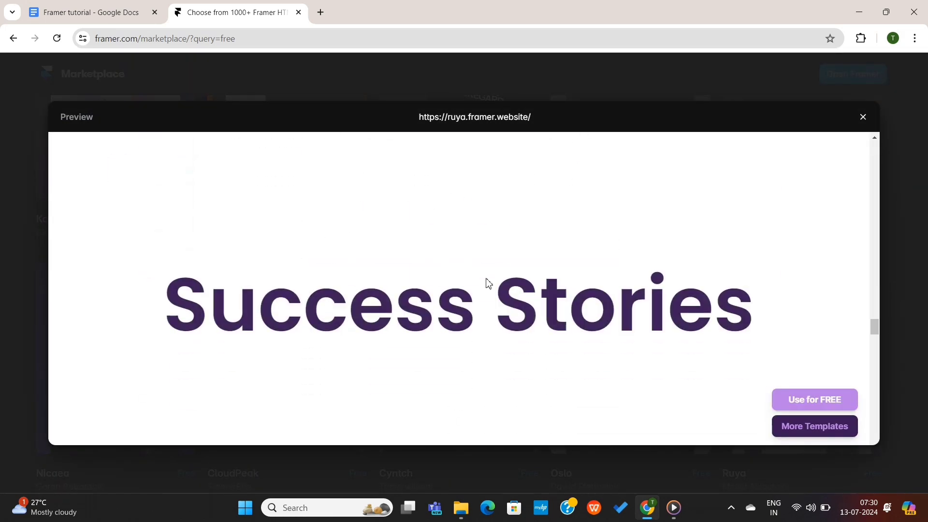
{"action": "left_click", "coordinate": [802, 401]}
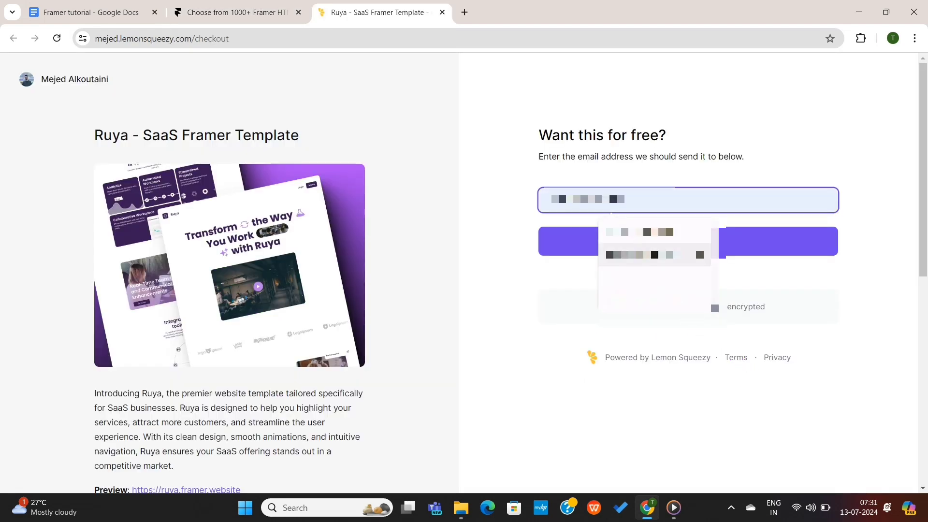
Submit the free Ruya order with the autofilled delivery e-mail, creating a Ruya (copy) project.
{"action": "left_click", "coordinate": [638, 232]}
{"action": "key", "text": "Return"}
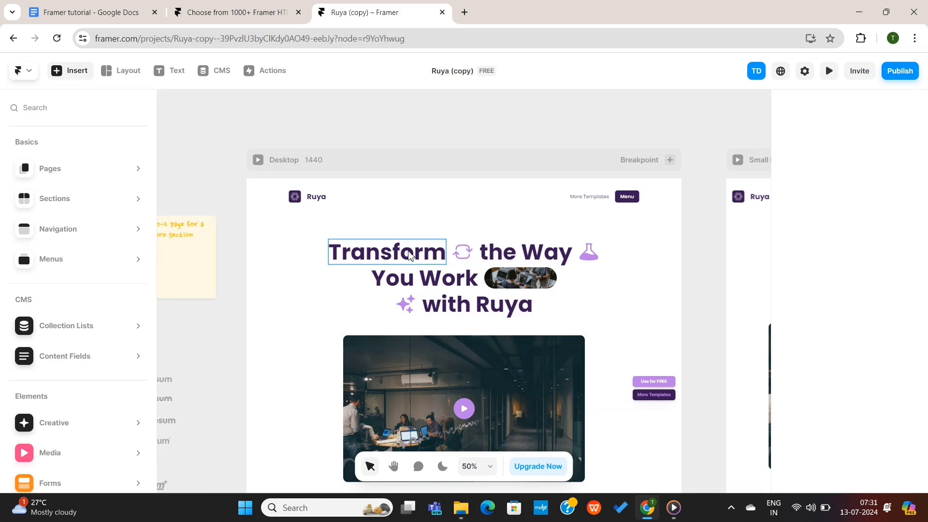
{"action": "scroll", "coordinate": [412, 281], "scroll_direction": "down", "scroll_amount": 5}
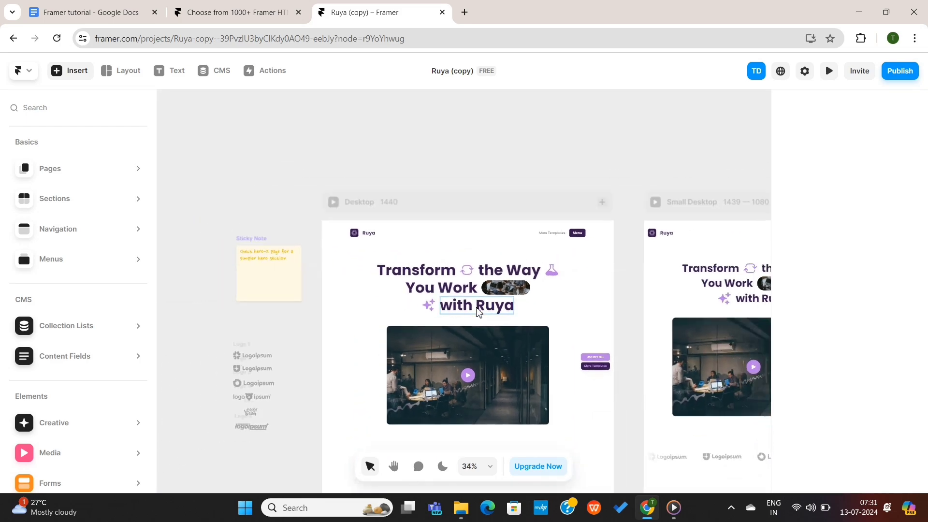
{"action": "scroll", "coordinate": [479, 311], "scroll_direction": "down", "scroll_amount": 3}
Back in the Marketplace, open the Tallinn template and choose Purchase for $59.
{"action": "key", "text": "ctrl+shift+Tab"}
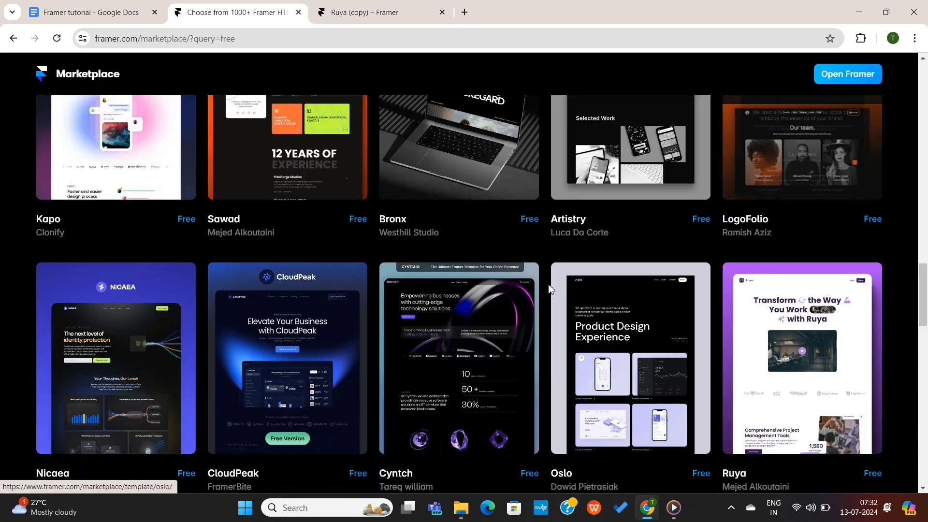
{"action": "scroll", "coordinate": [435, 404], "scroll_direction": "down", "scroll_amount": 5}
{"action": "scroll", "coordinate": [435, 404], "scroll_direction": "up", "scroll_amount": 20}
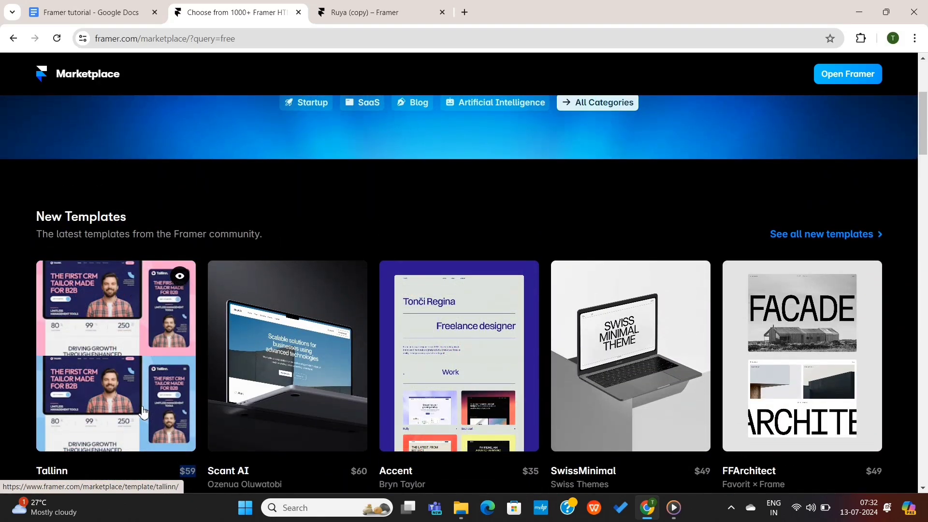
{"action": "left_click", "coordinate": [142, 410]}
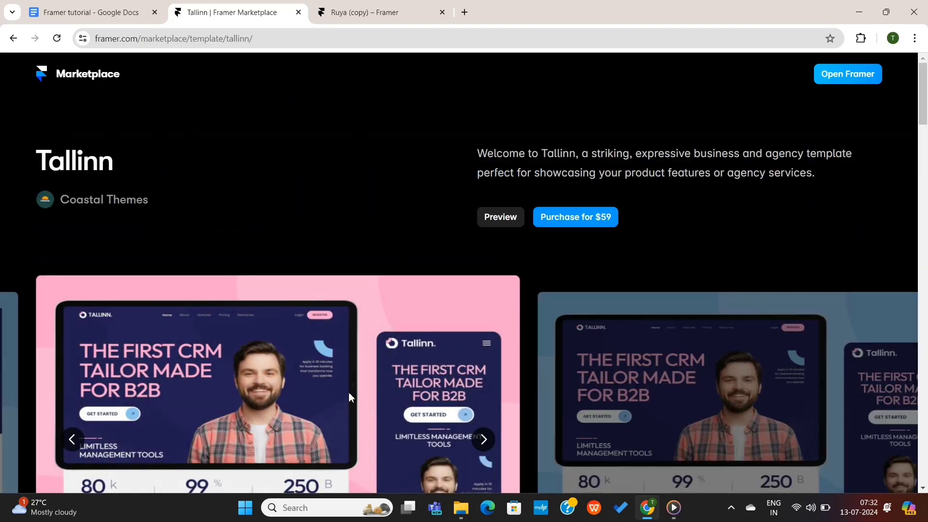
{"action": "scroll", "coordinate": [445, 405], "scroll_direction": "down", "scroll_amount": 8}
{"action": "scroll", "coordinate": [445, 405], "scroll_direction": "up", "scroll_amount": 8}
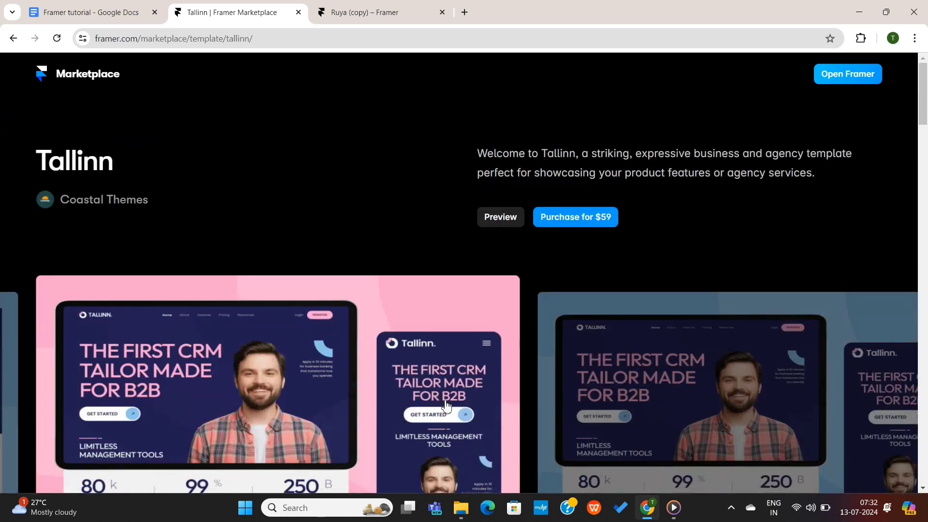
{"action": "left_click", "coordinate": [569, 222]}
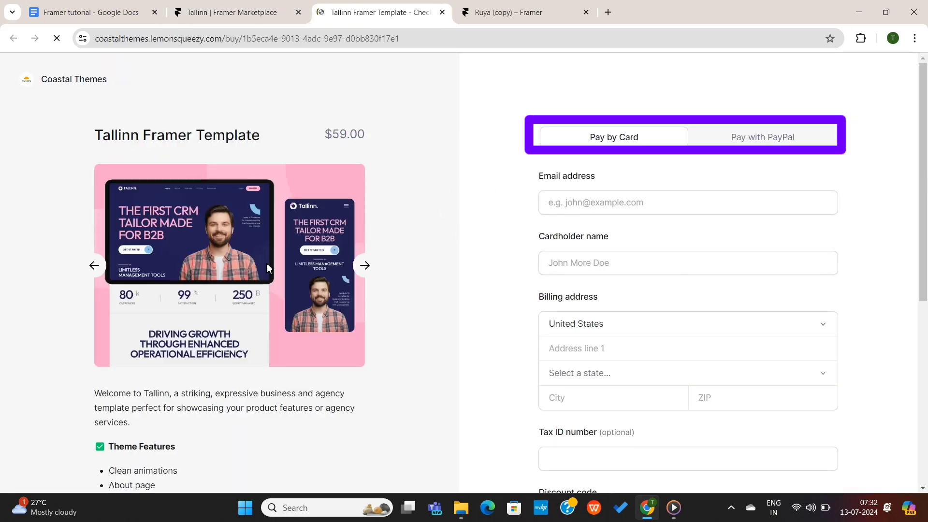
{"action": "scroll", "coordinate": [216, 383], "scroll_direction": "down", "scroll_amount": 7}
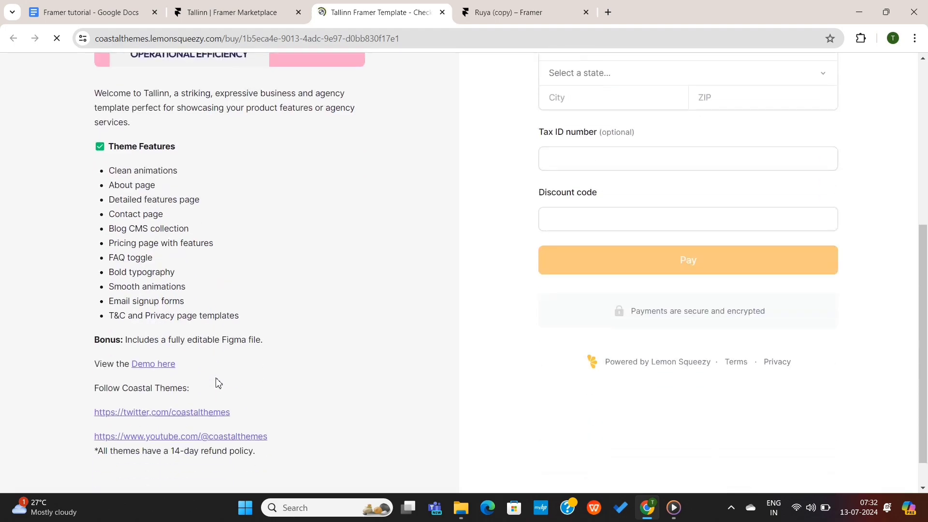